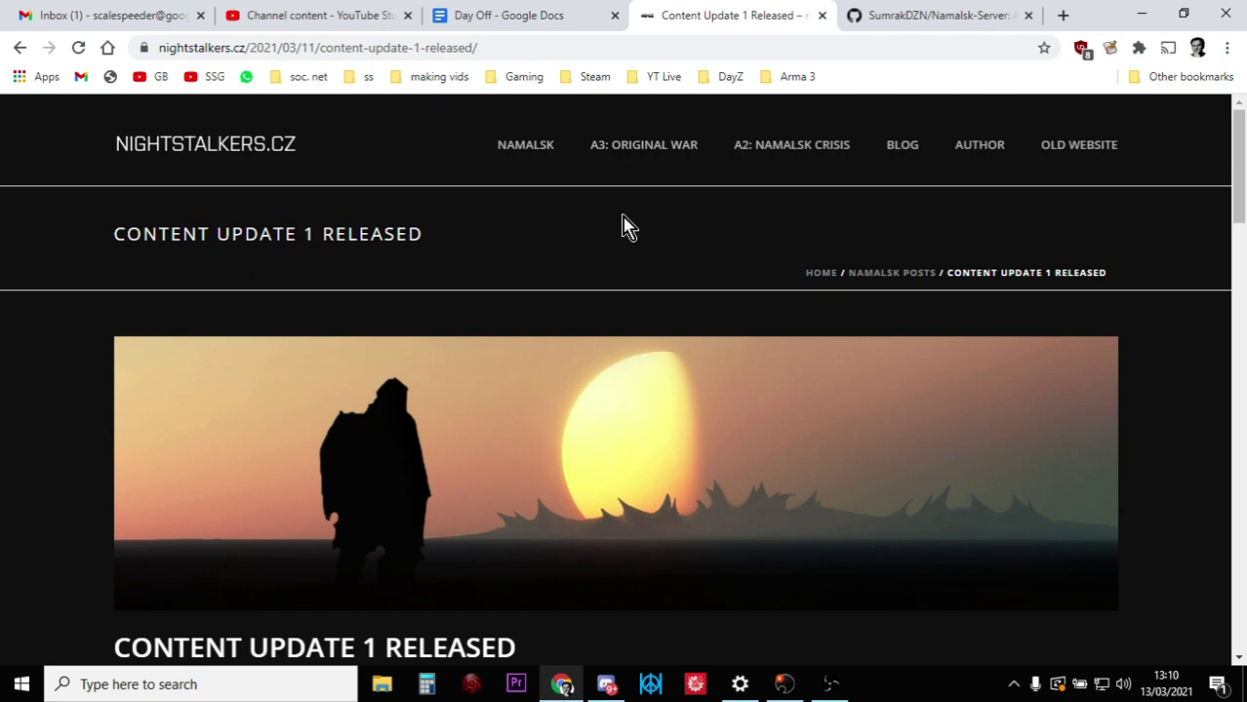
# - Look over the Namalsk Content Update 1 post, with brief checks of the Namalsk-Server GitHub repository and the Namalsk Discord server
pyautogui.scroll(-2, 683, 369)
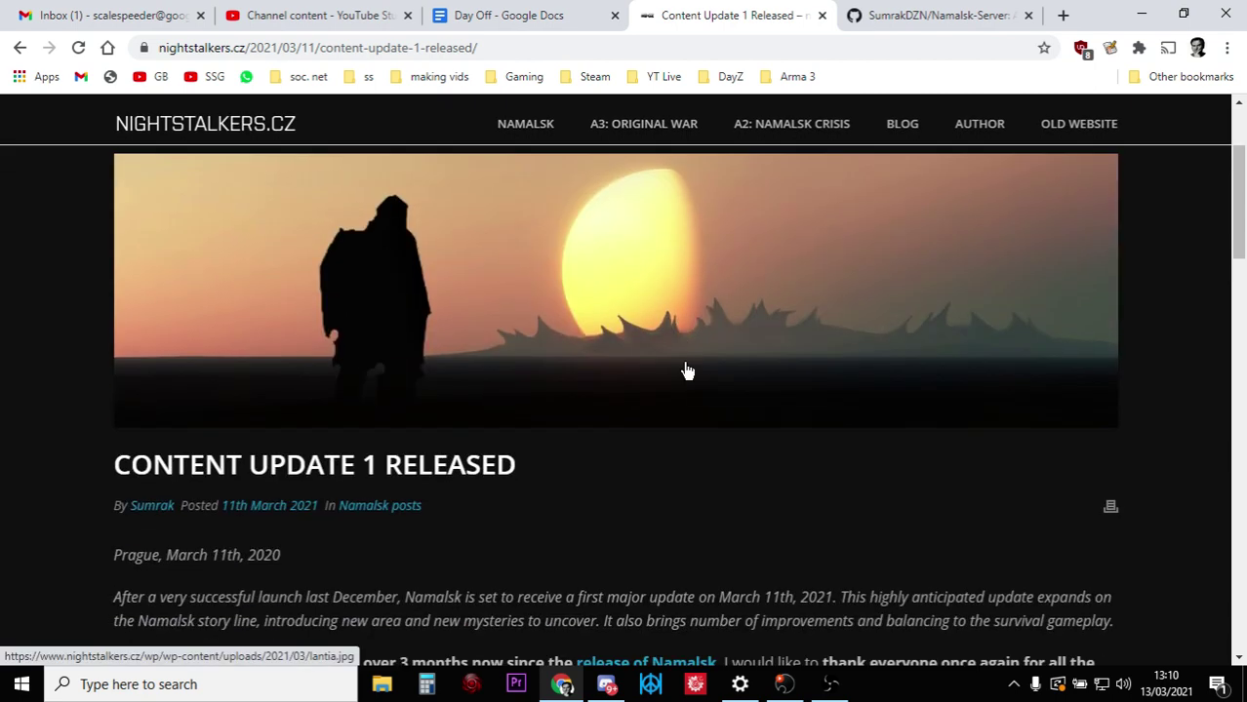
pyautogui.scroll(2, 685, 367)
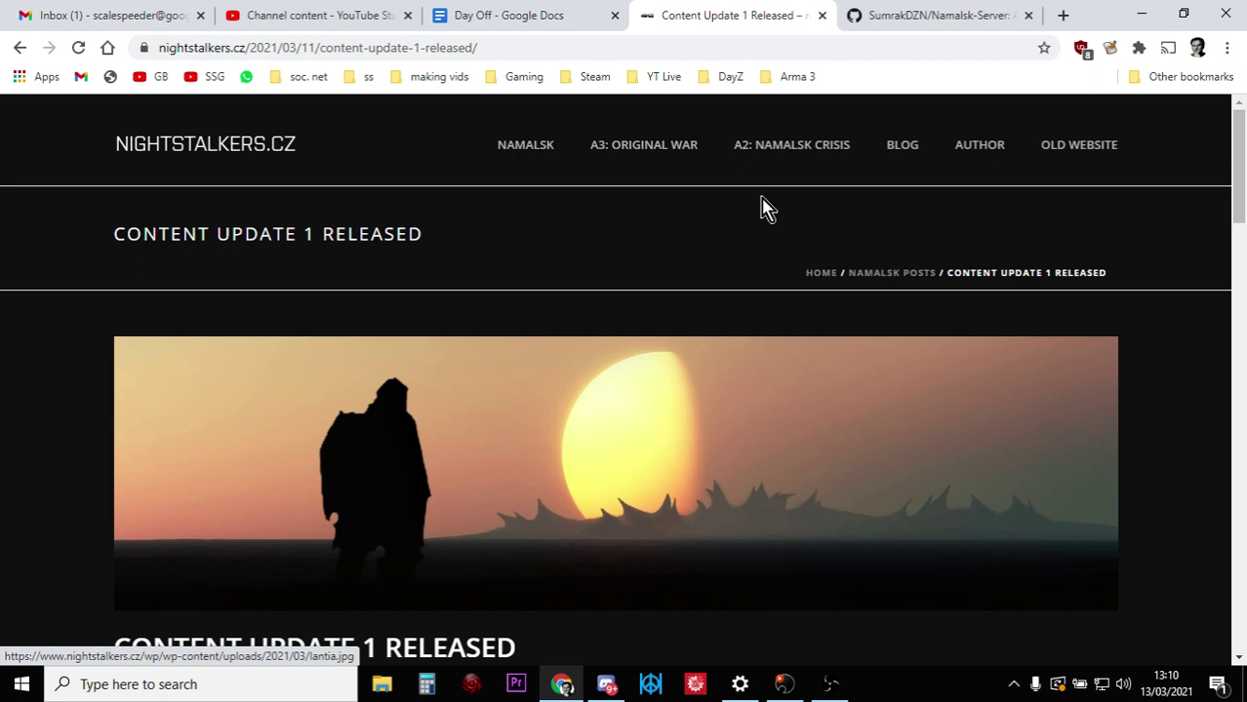
pyautogui.moveTo(806, 148)
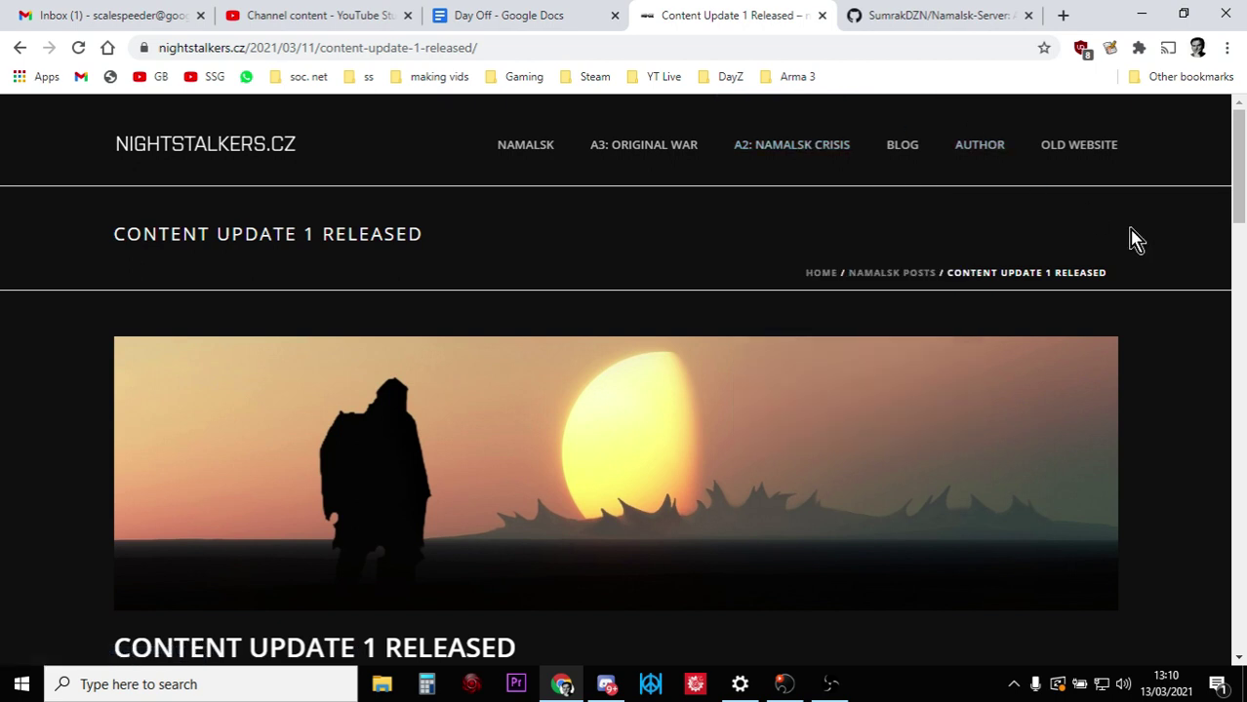
pyautogui.click(932, 15)
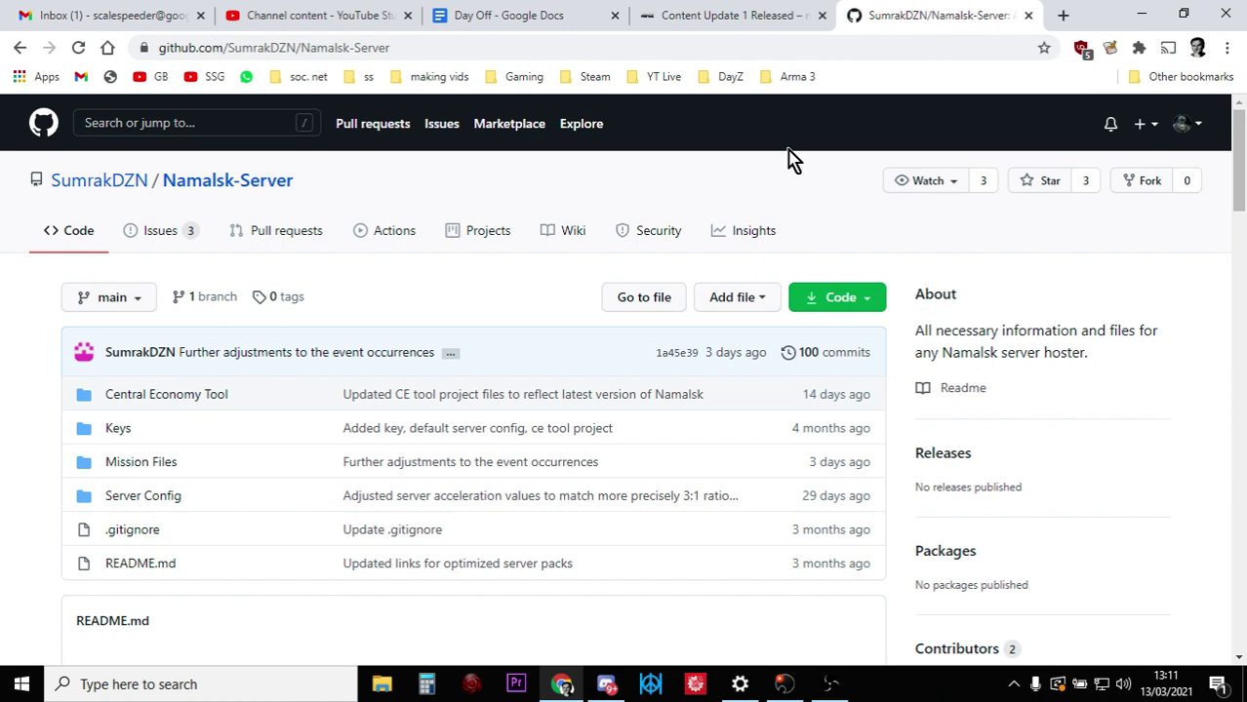
pyautogui.click(749, 17)
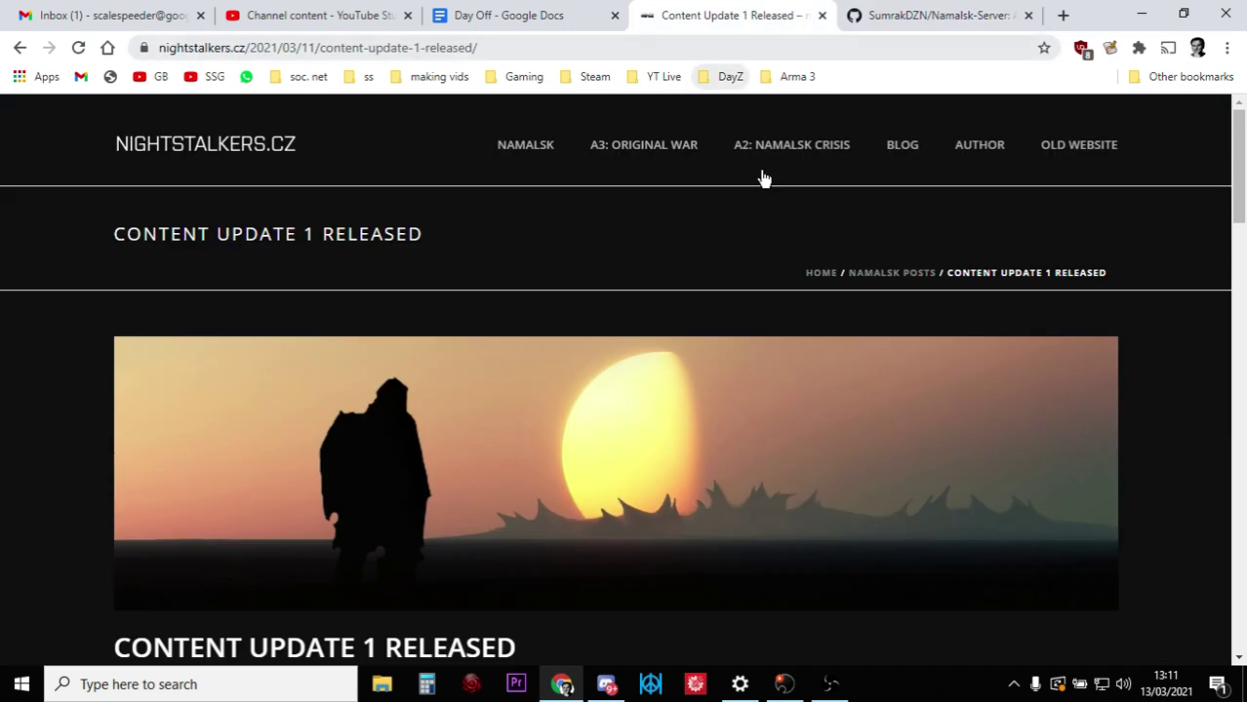
pyautogui.click(606, 684)
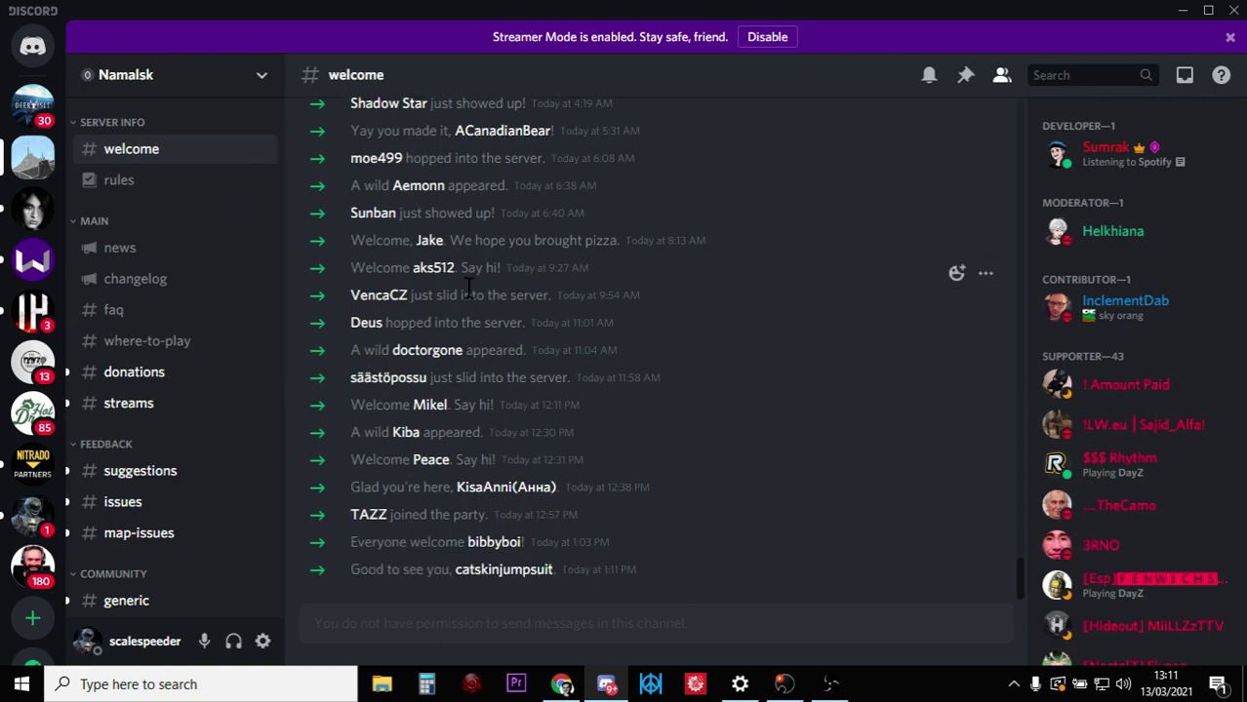
pyautogui.click(568, 683)
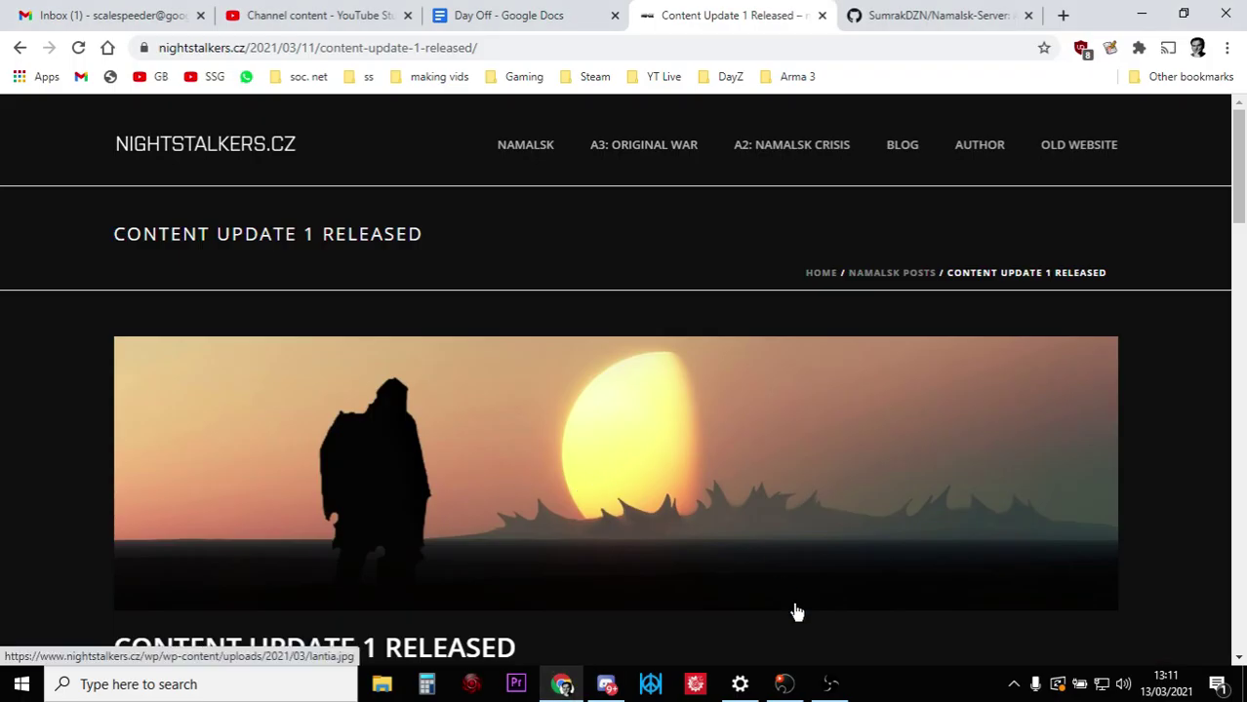
# - Switch to the Shadow remote desktop and check the DayZ Workshop page in Steam and the DayZ launcher's news
pyautogui.click(792, 685)
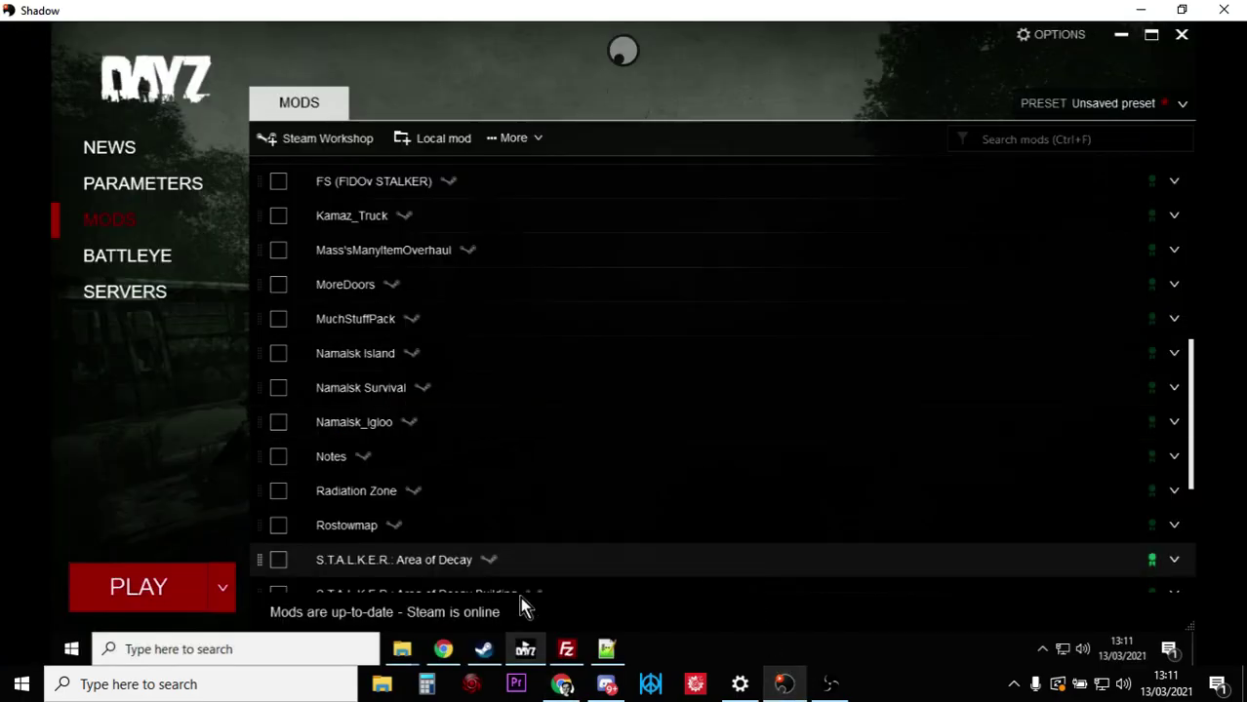
pyautogui.click(487, 652)
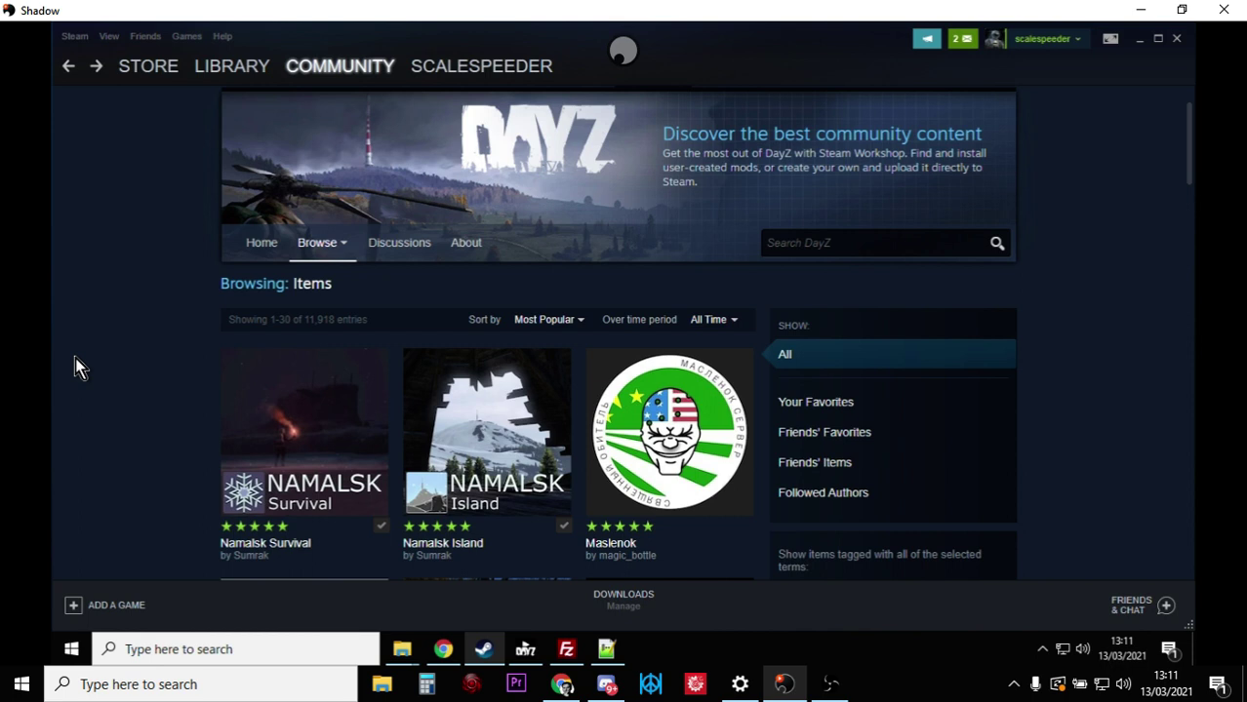
pyautogui.click(525, 648)
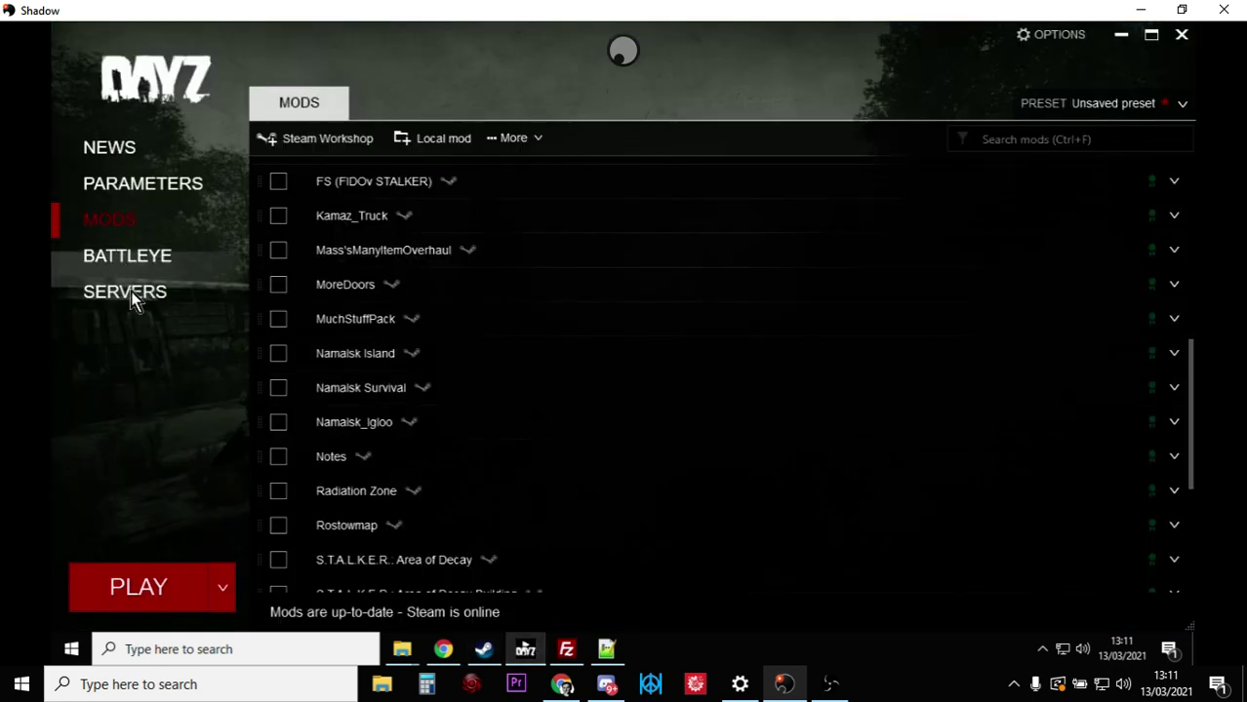
pyautogui.click(121, 147)
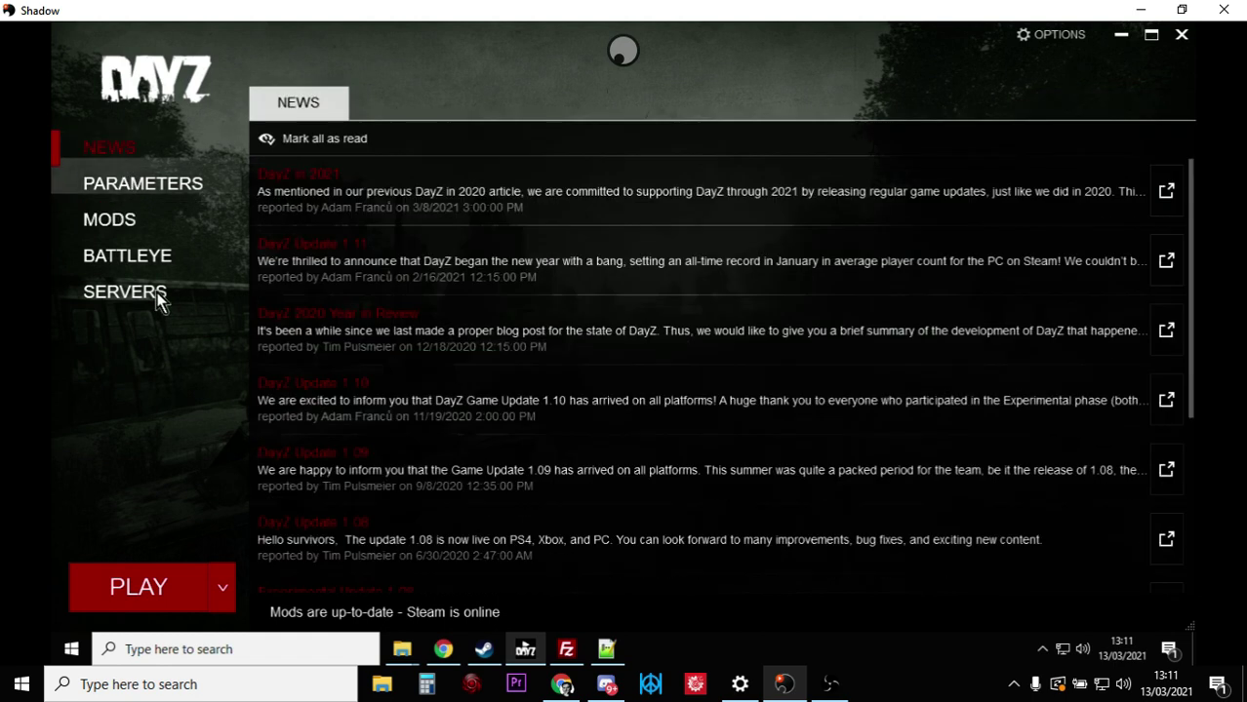
# - Open the Namalsk Island mod's folder in Windows Explorer from the launcher's mod list and maximize the window
pyautogui.click(121, 221)
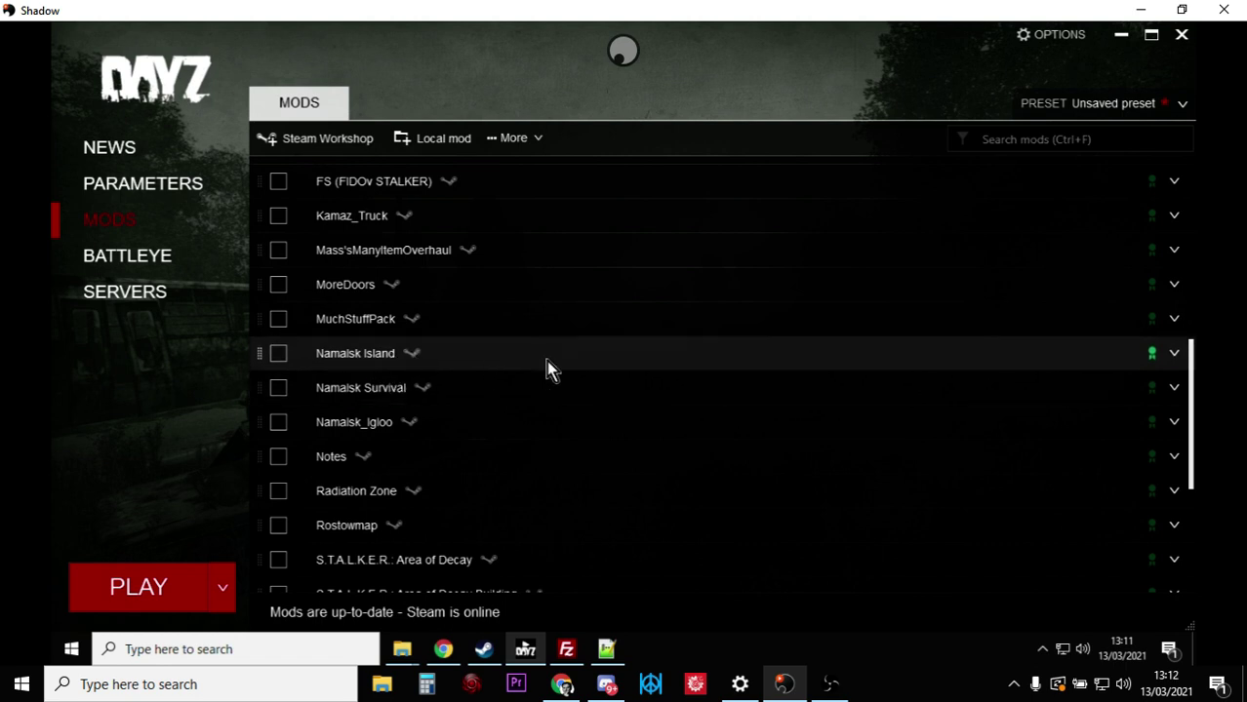
pyautogui.click(1175, 357)
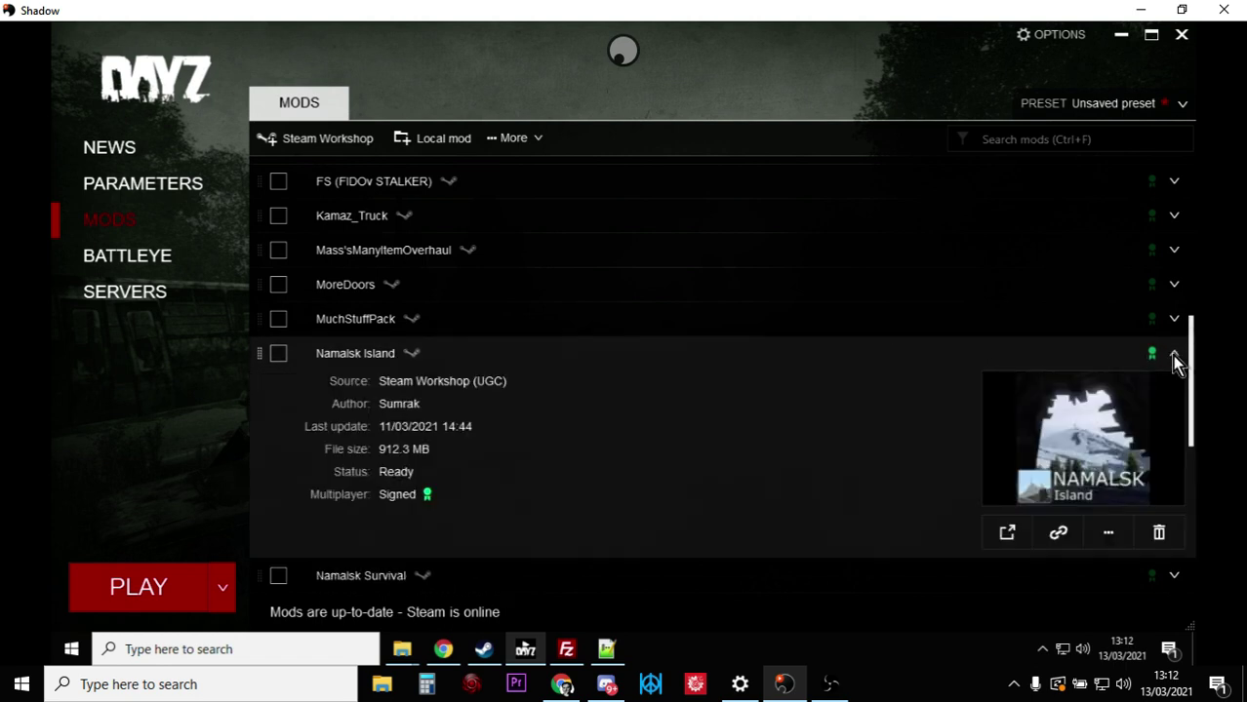
pyautogui.click(1110, 532)
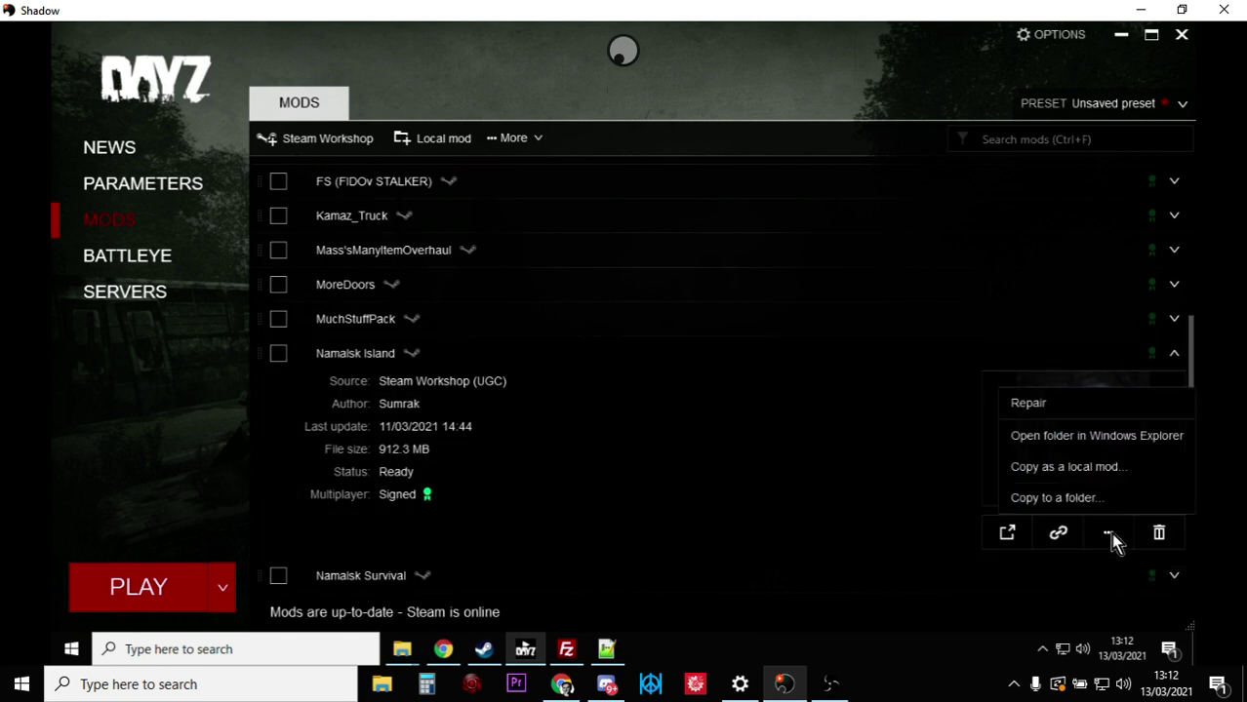
pyautogui.click(1082, 441)
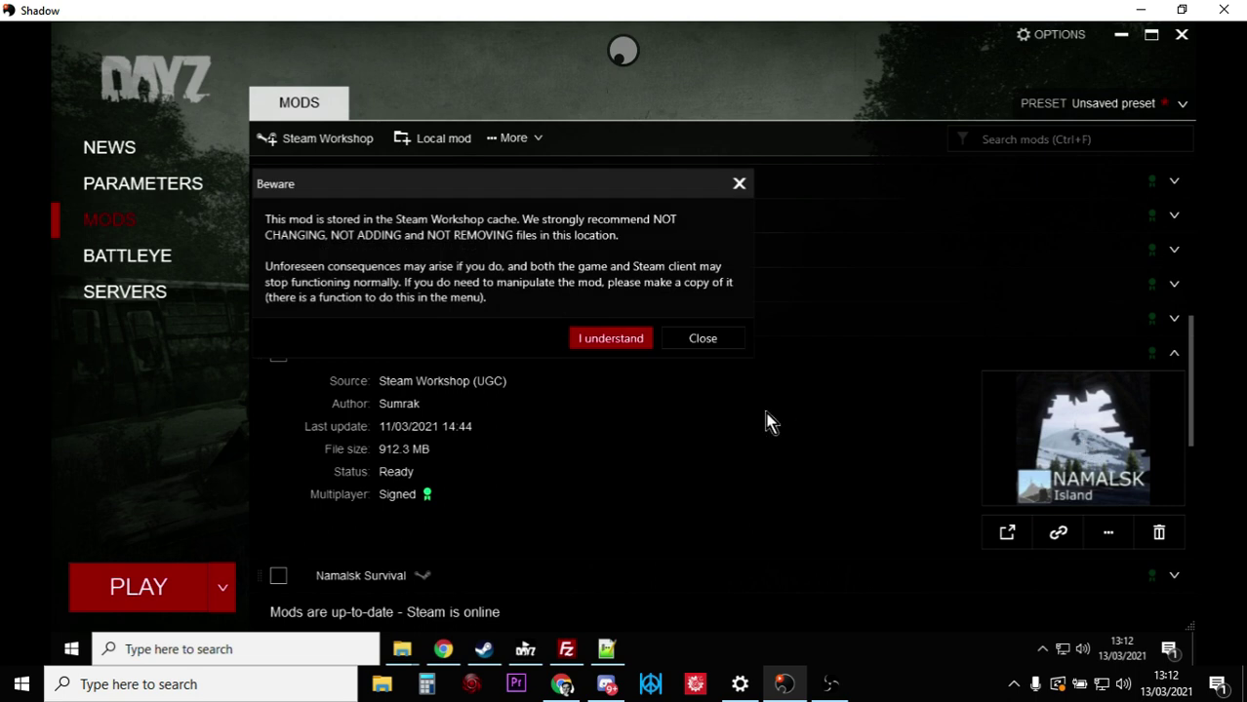
pyautogui.click(617, 342)
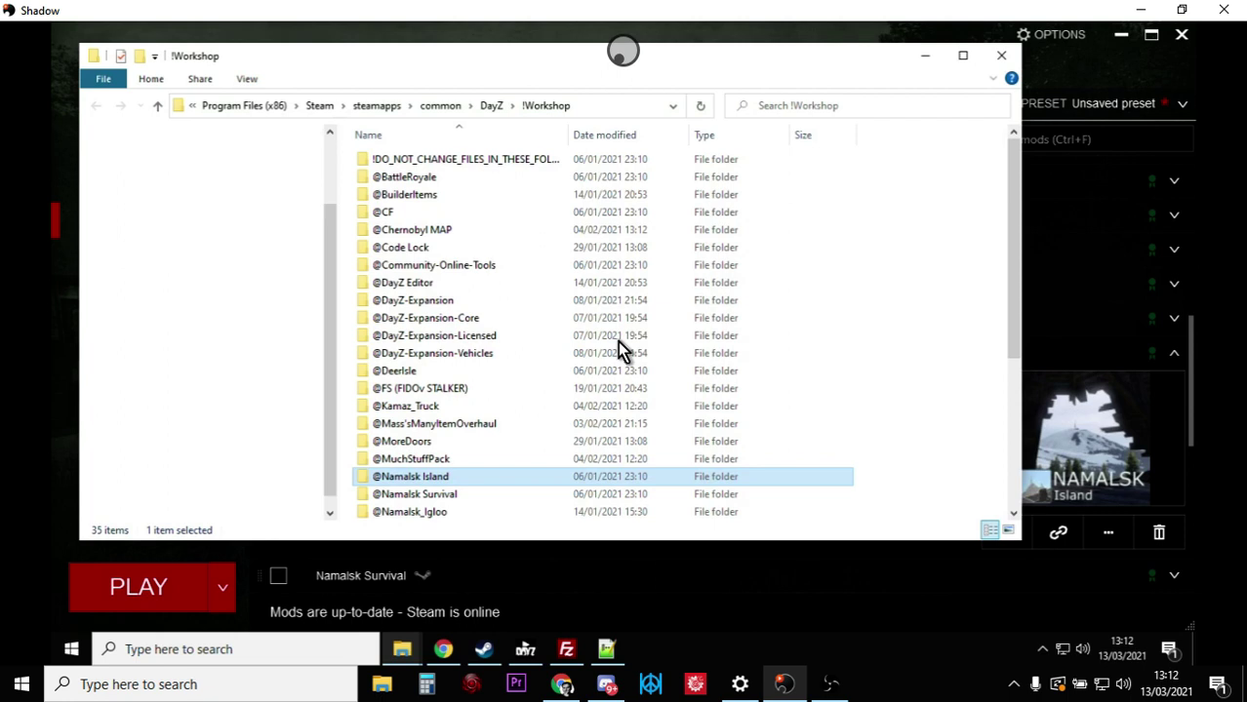
pyautogui.click(962, 55)
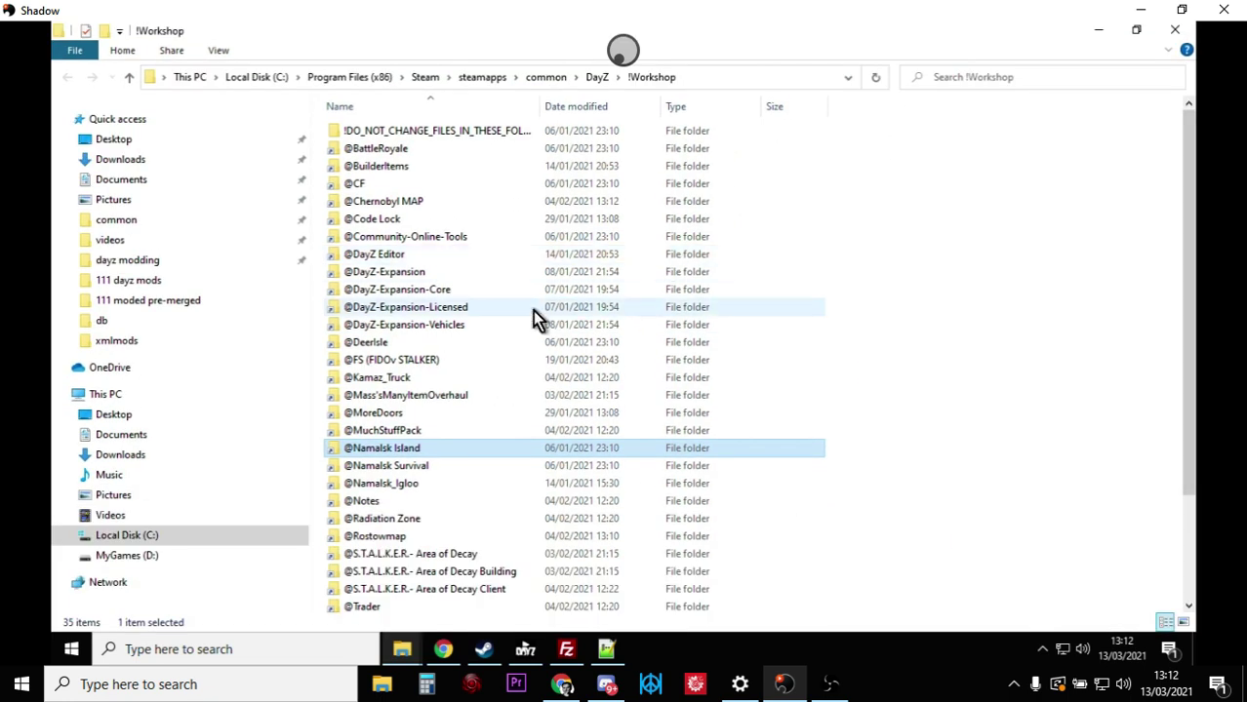
pyautogui.scroll(-1, 532, 310)
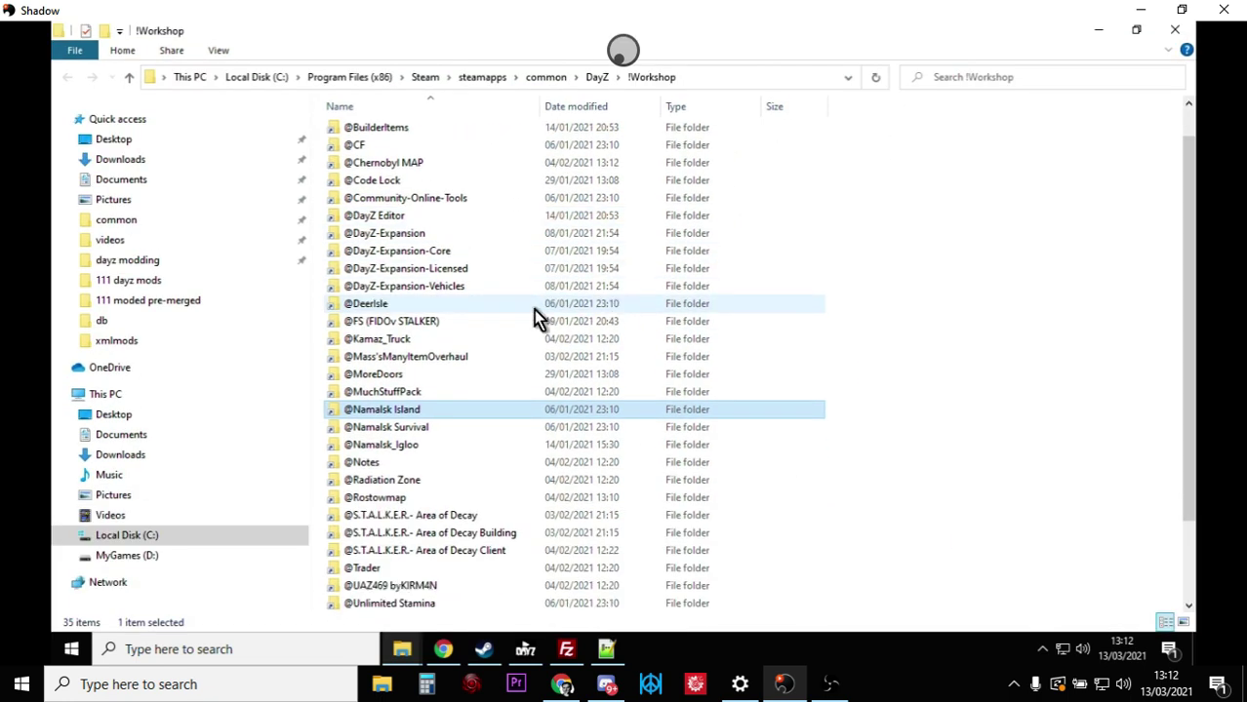
pyautogui.doubleClick(362, 411)
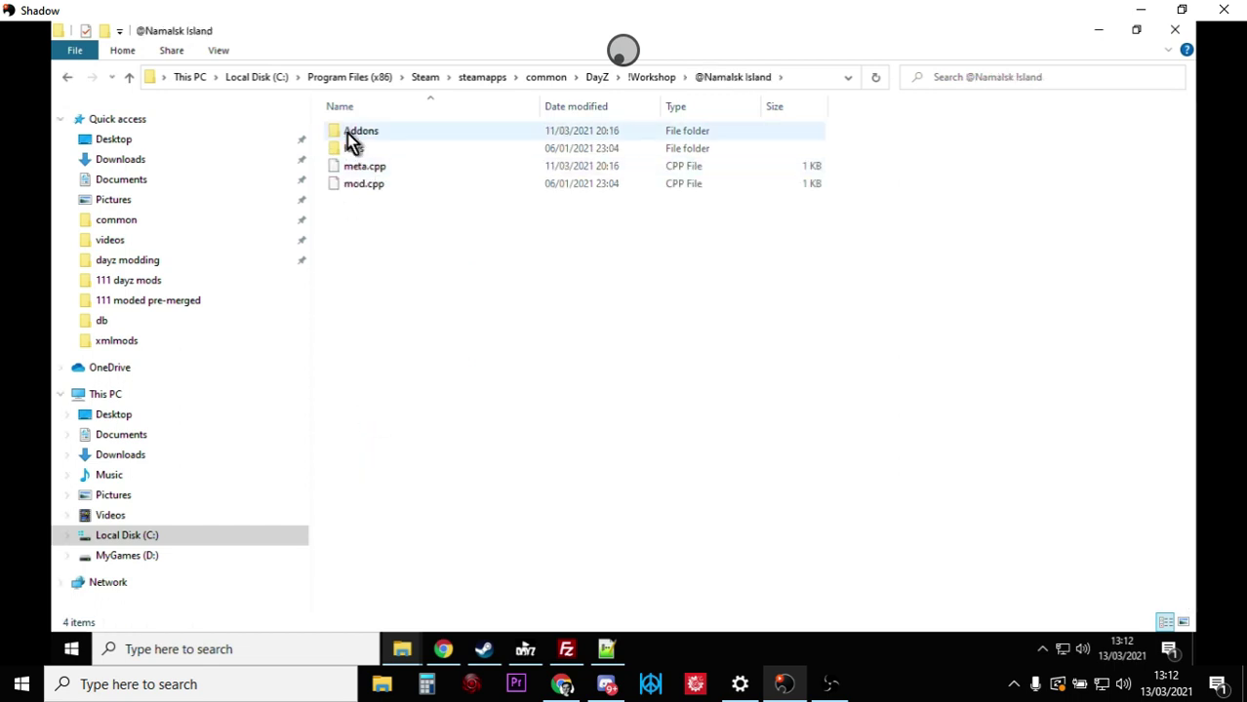
pyautogui.click(128, 77)
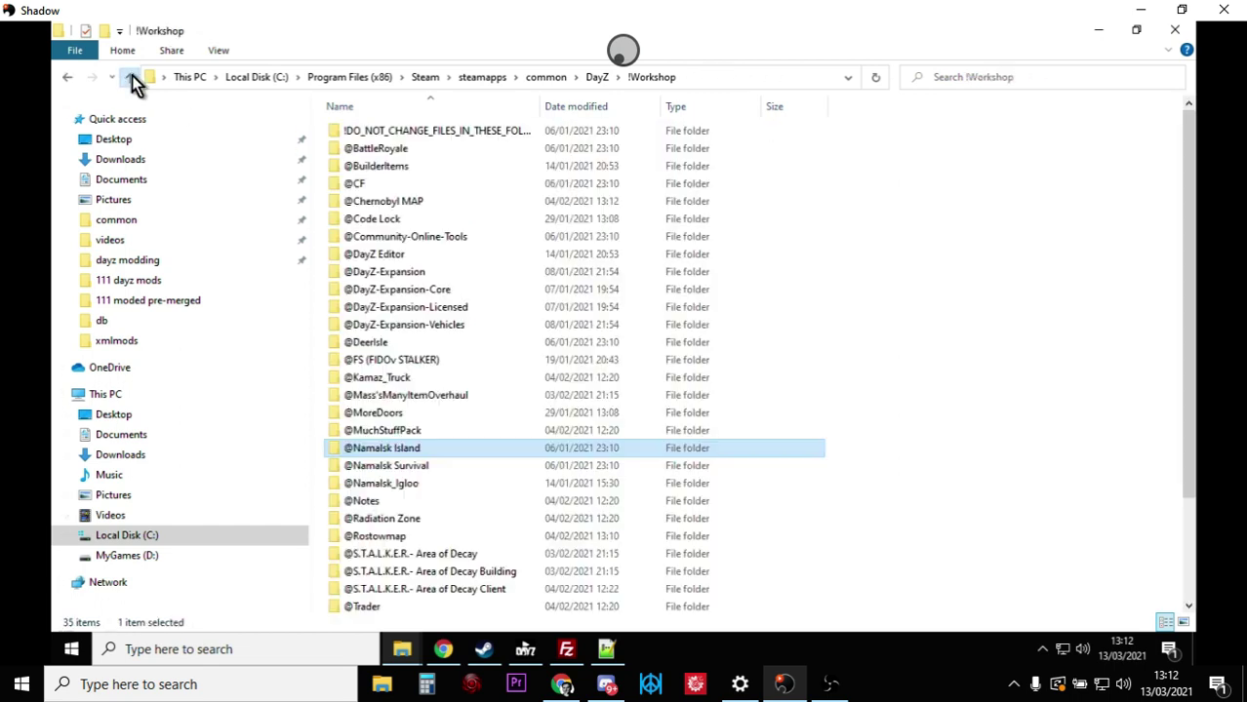
pyautogui.doubleClick(384, 465)
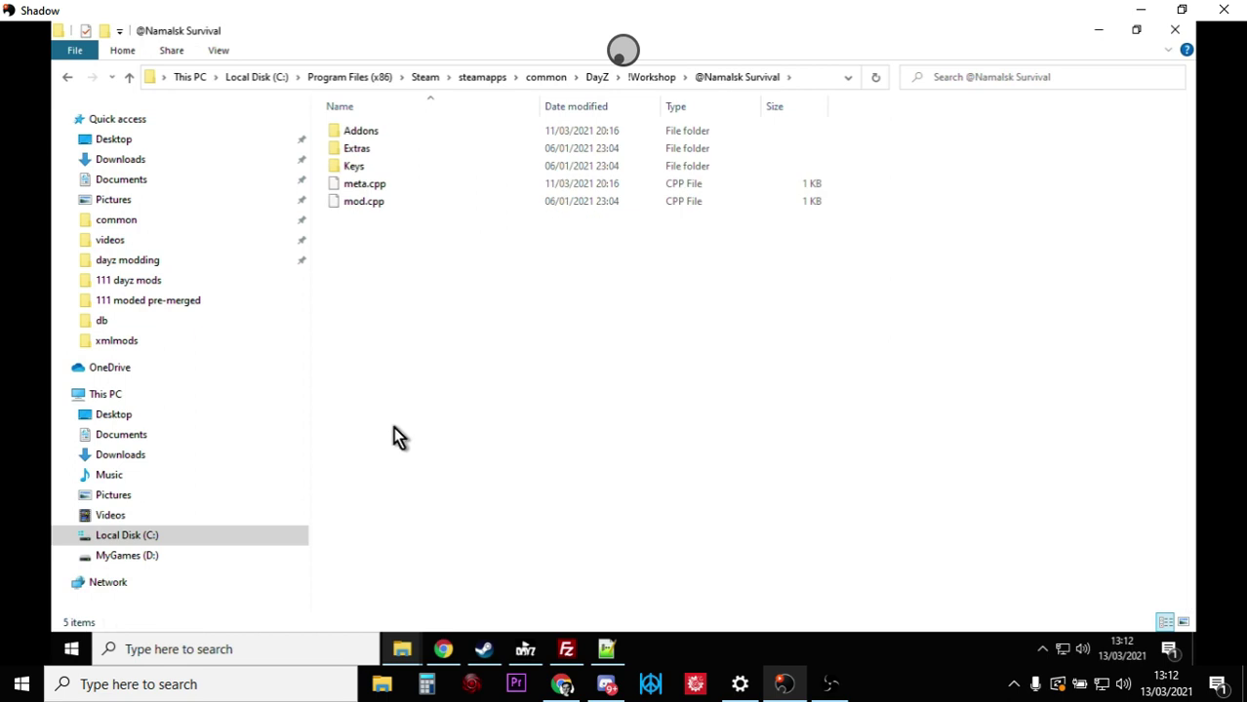
pyautogui.doubleClick(357, 155)
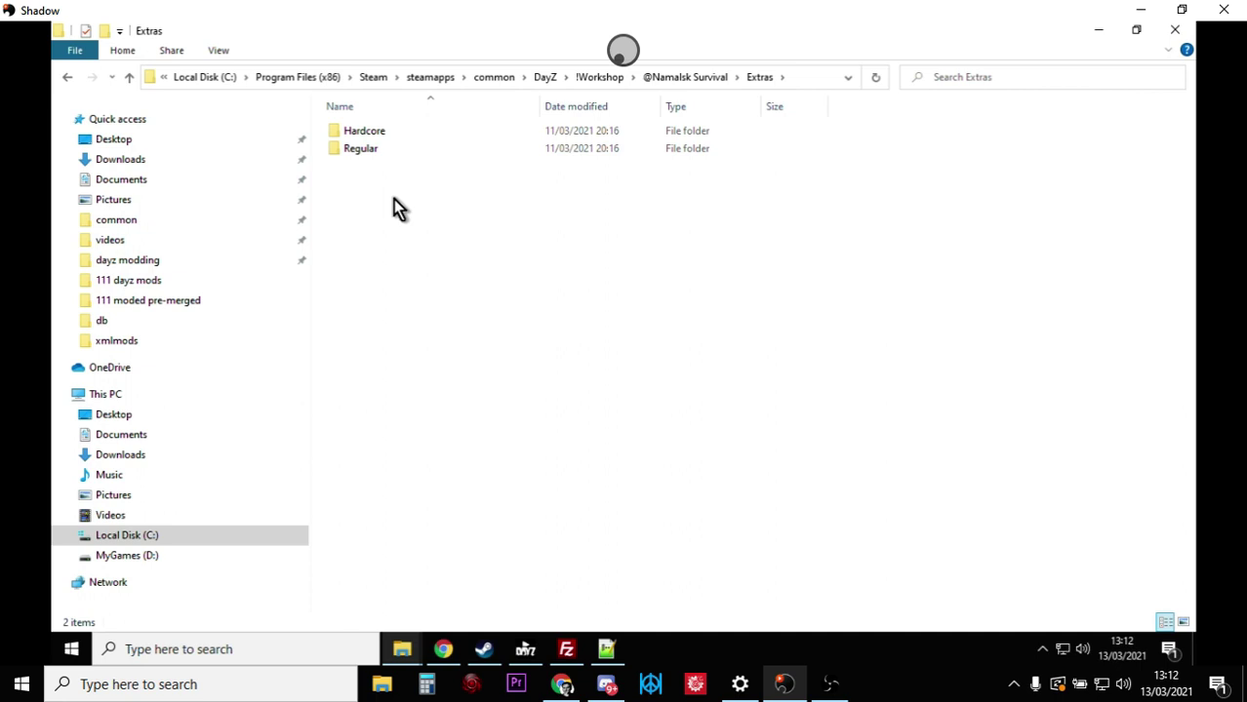
pyautogui.doubleClick(358, 150)
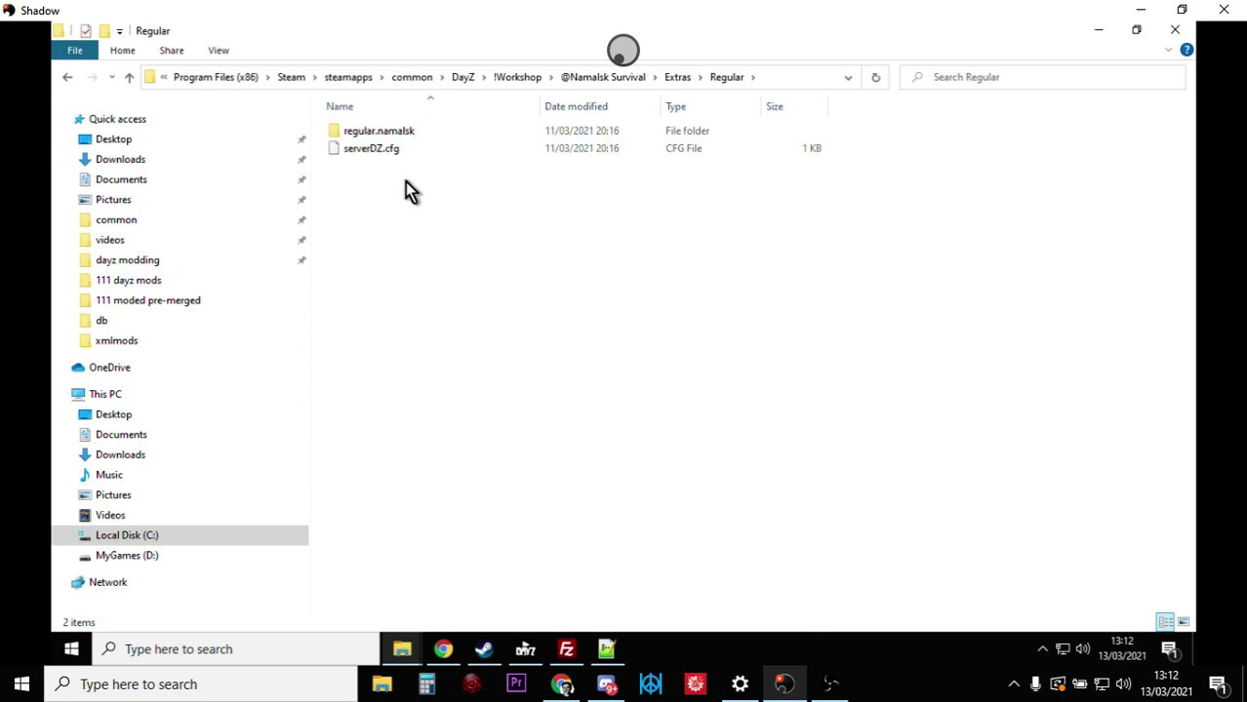
pyautogui.doubleClick(395, 133)
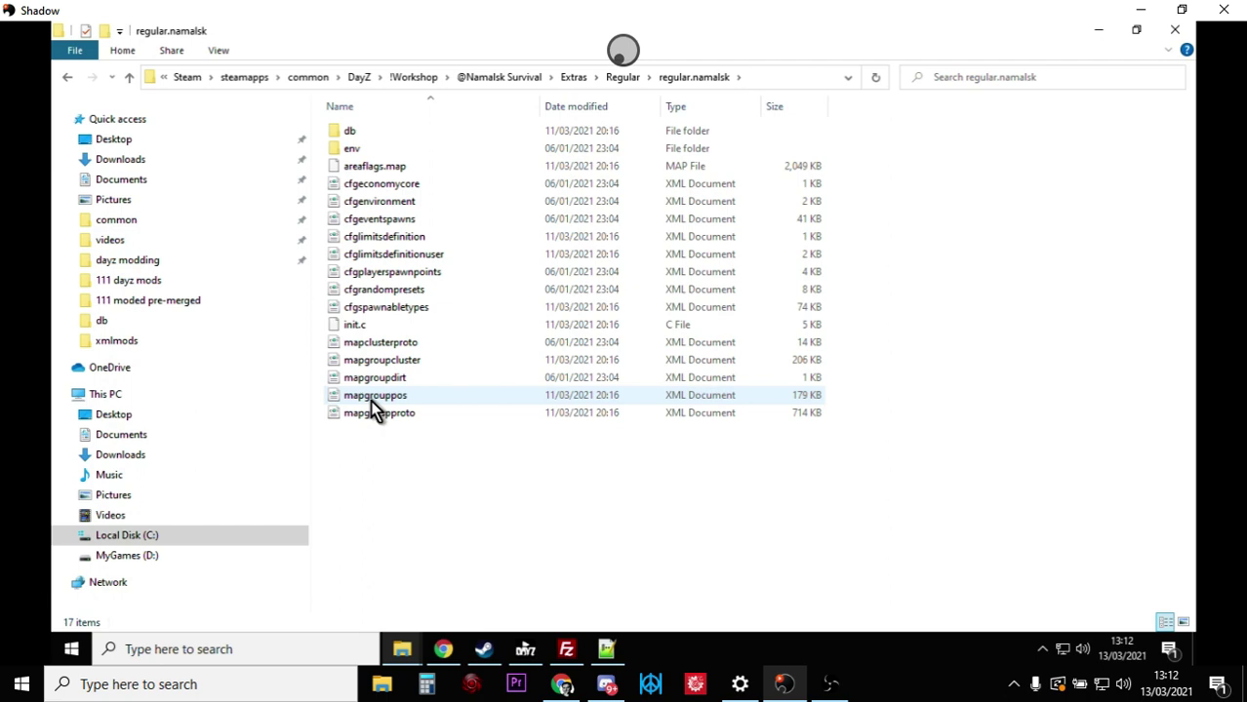
pyautogui.click(129, 78)
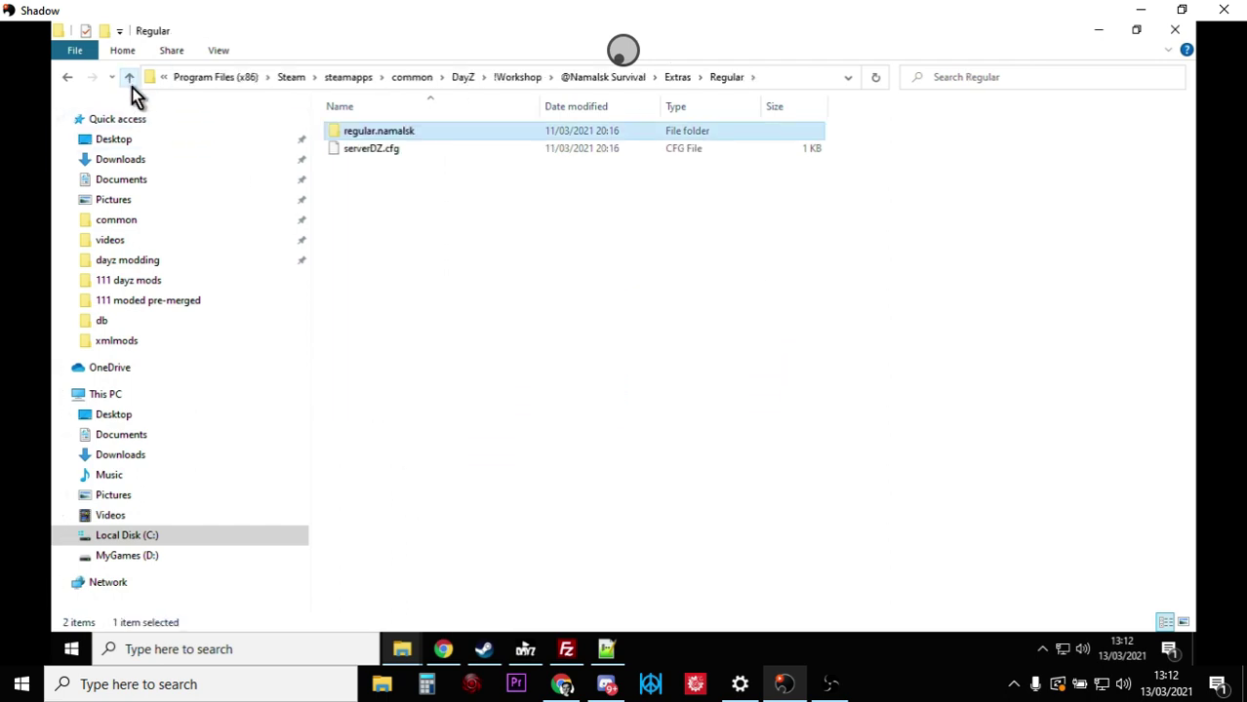
pyautogui.click(373, 152)
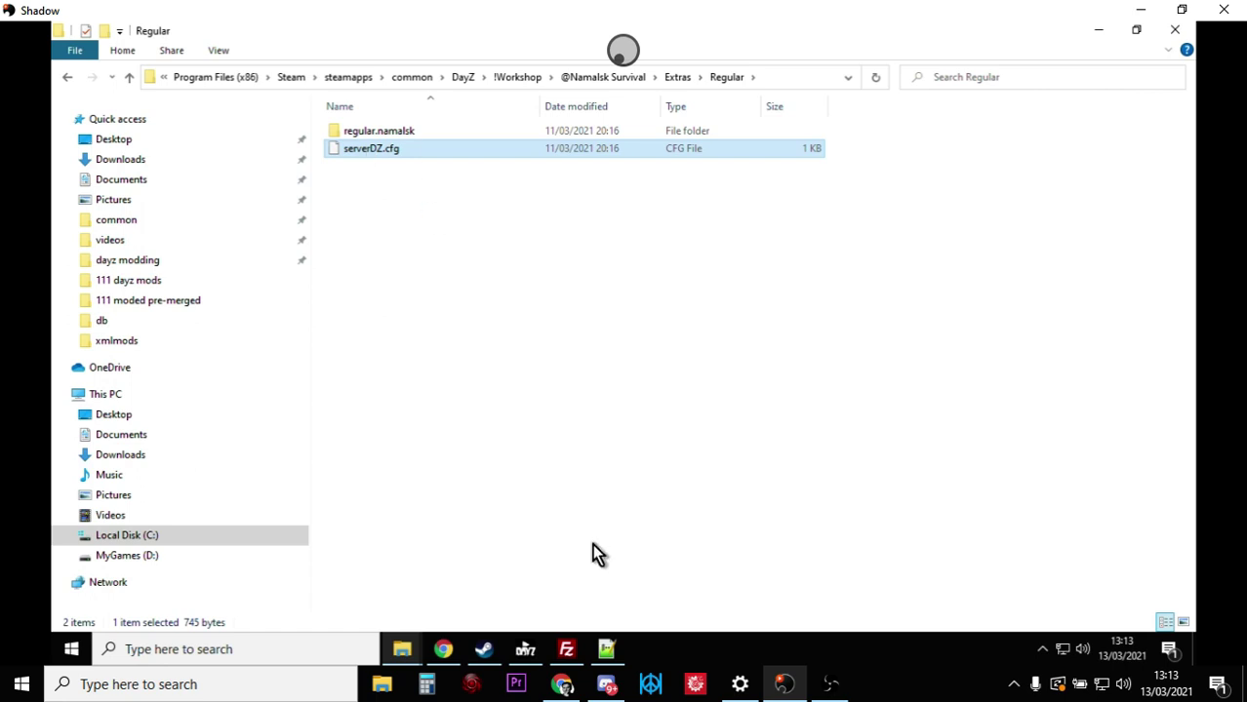
# - Switch to FileZilla on the remote desktop
pyautogui.click(566, 649)
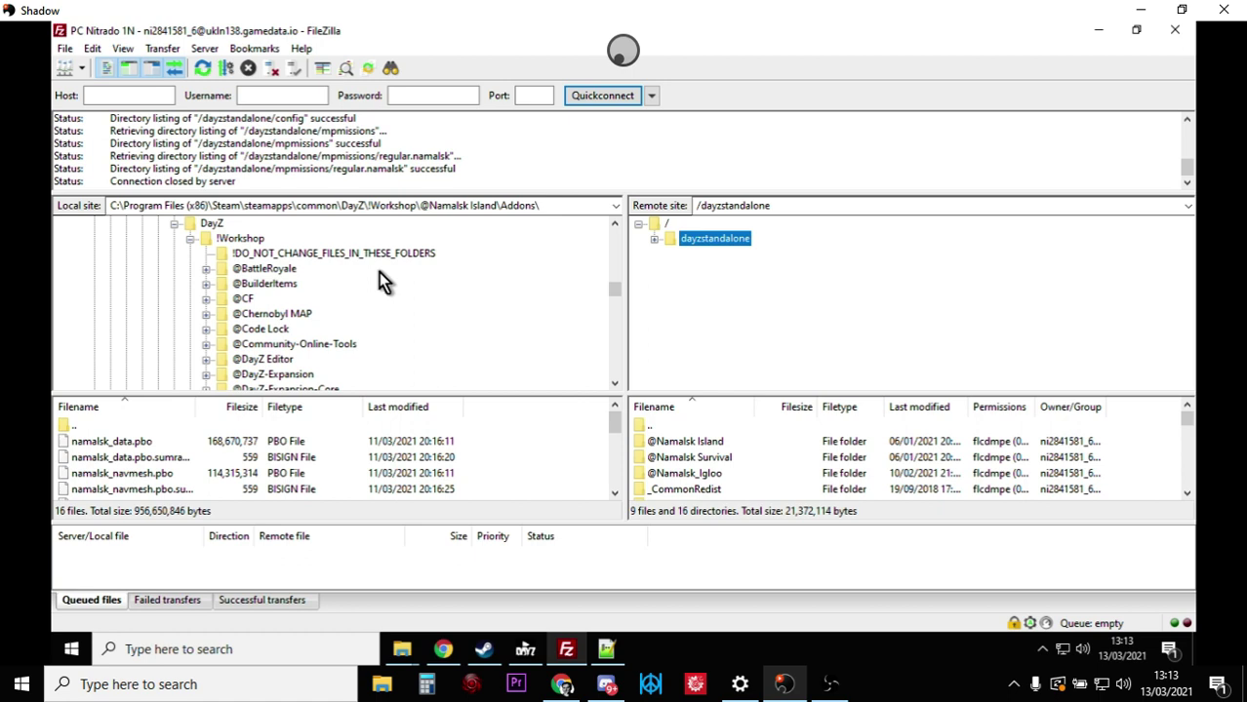
pyautogui.click(66, 48)
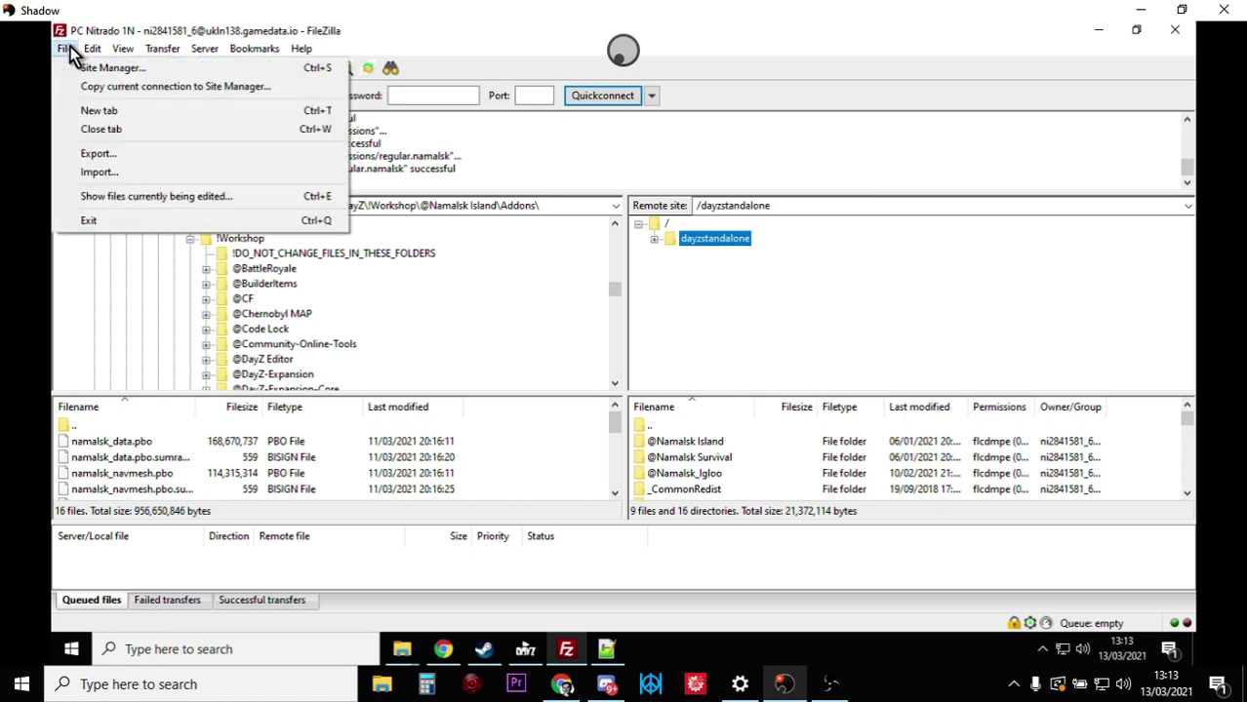
pyautogui.click(92, 64)
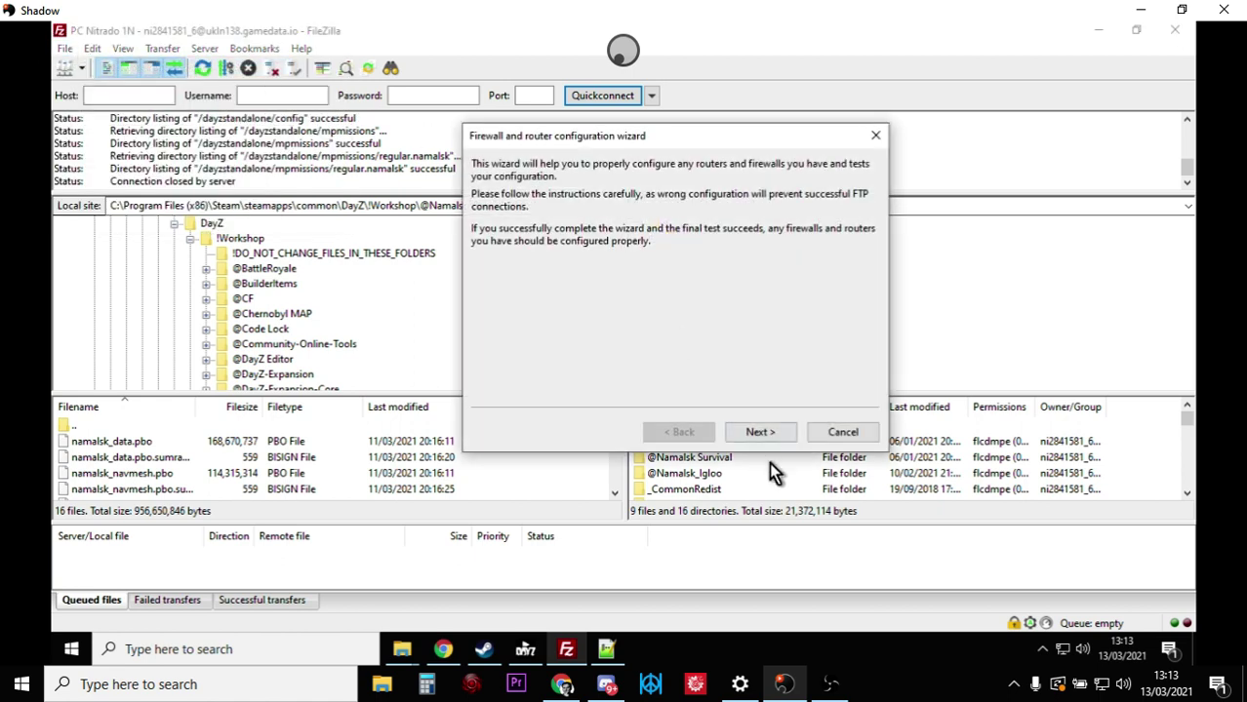
pyautogui.click(834, 432)
# - Connect to the saved site PC Nitrado 1N from the Site Manager
pyautogui.click(63, 49)
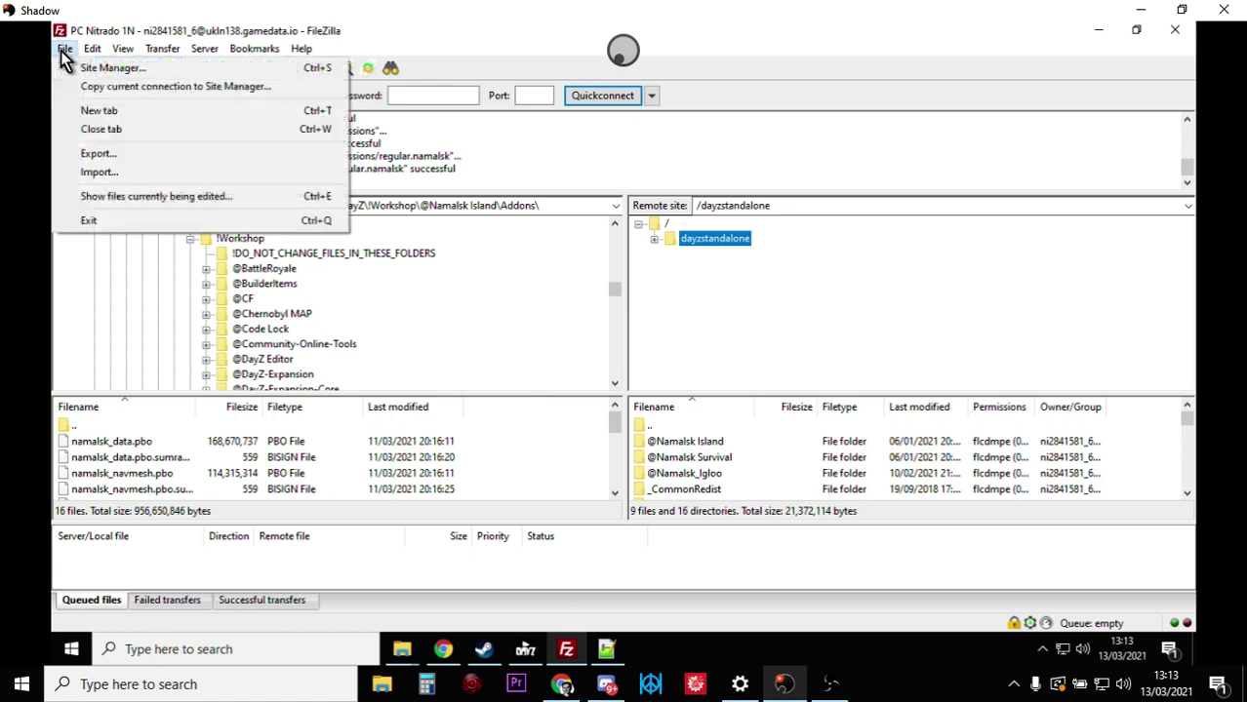
pyautogui.click(90, 71)
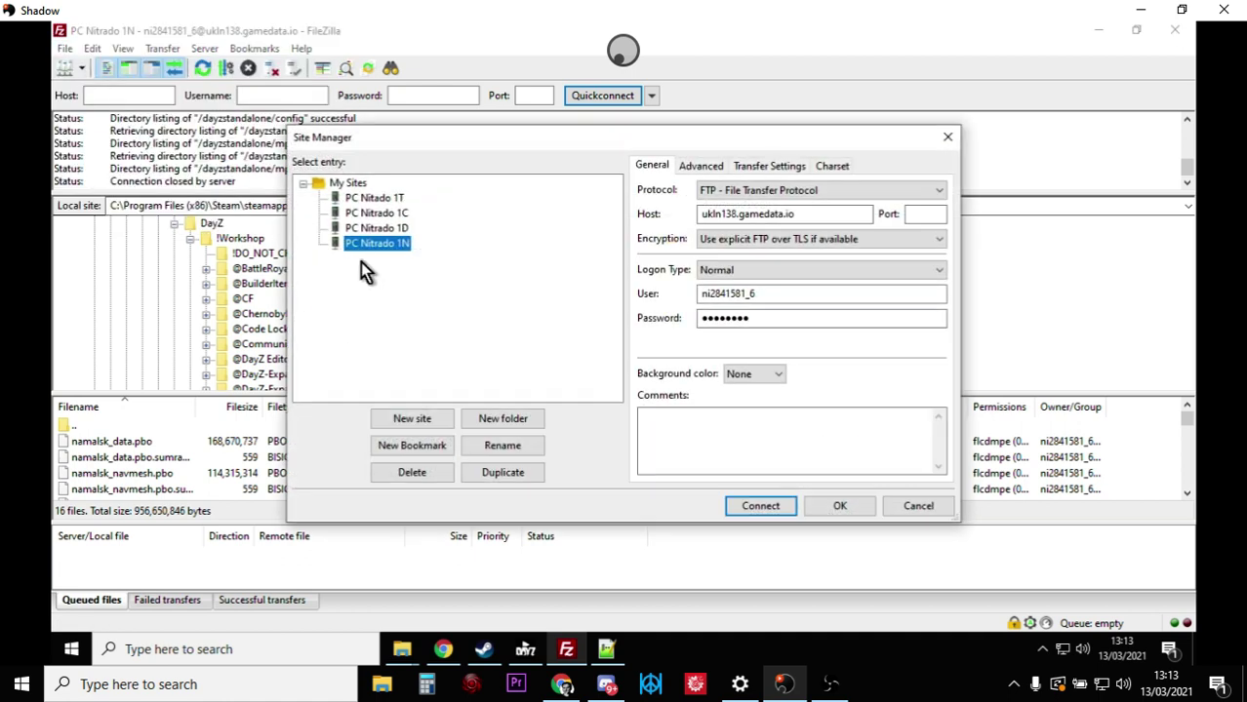
pyautogui.click(767, 505)
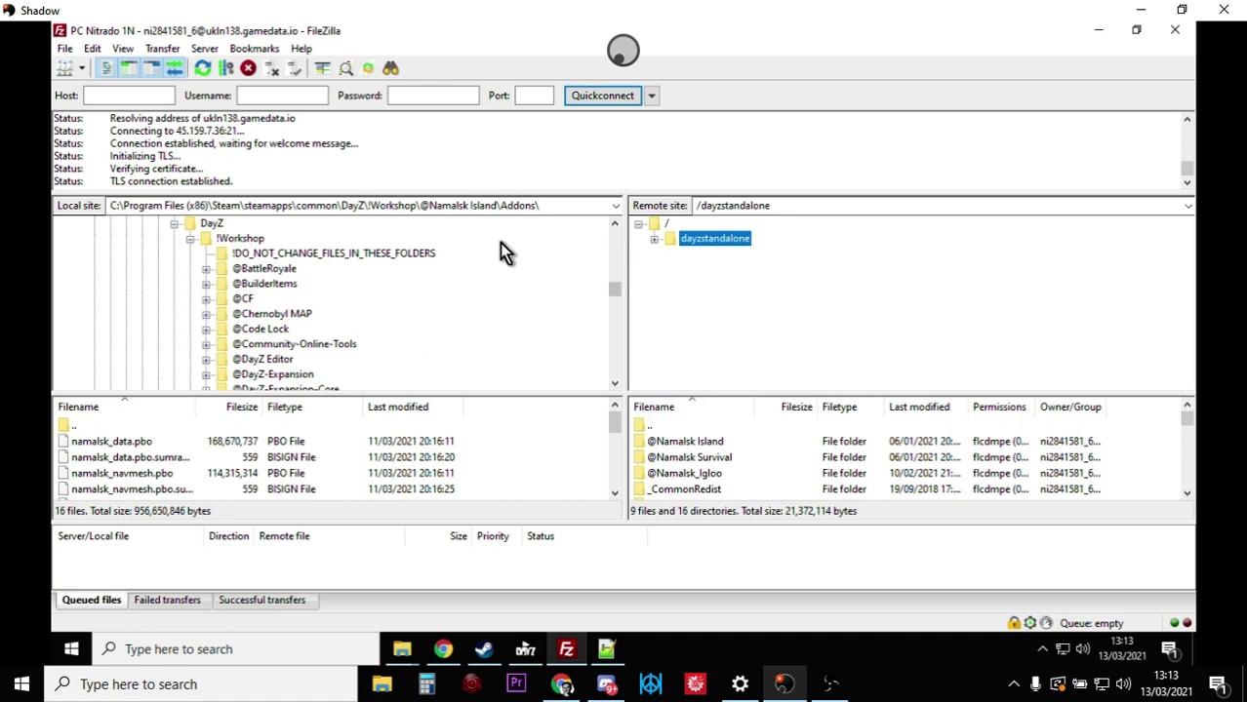
# - Expand the server's dayzstandalone folder and list its contents
pyautogui.scroll(-3, 317, 317)
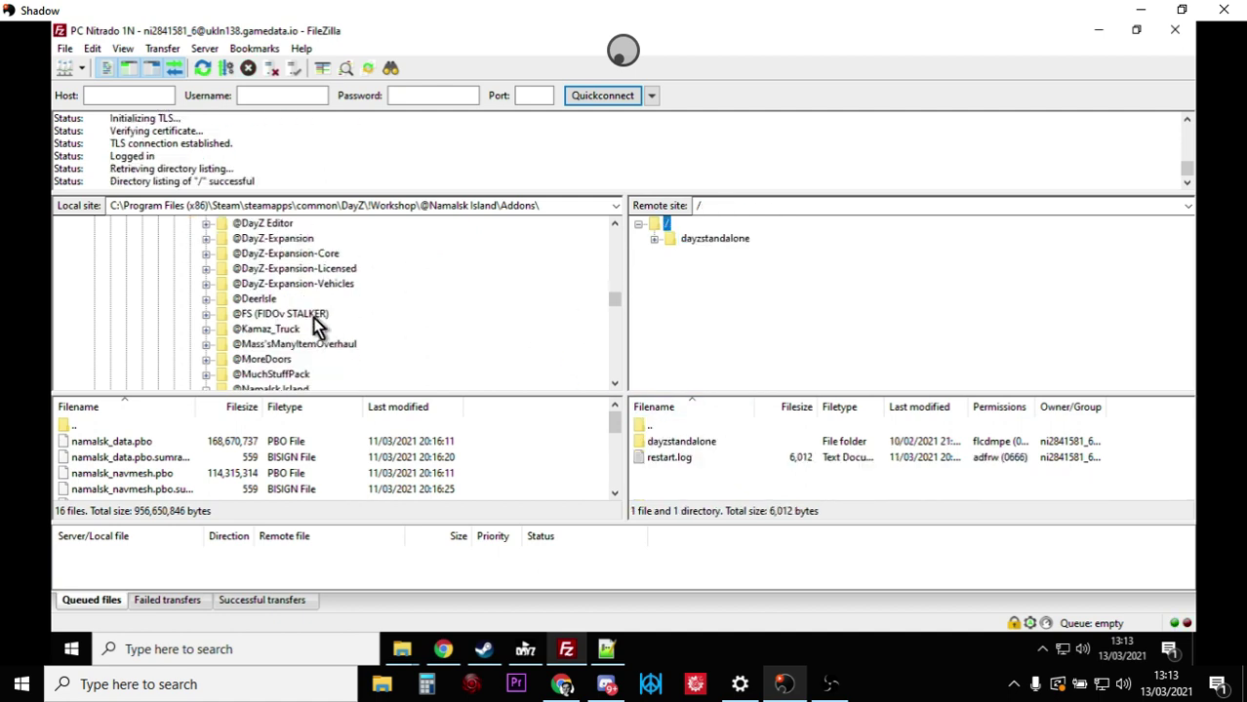
pyautogui.scroll(3, 314, 317)
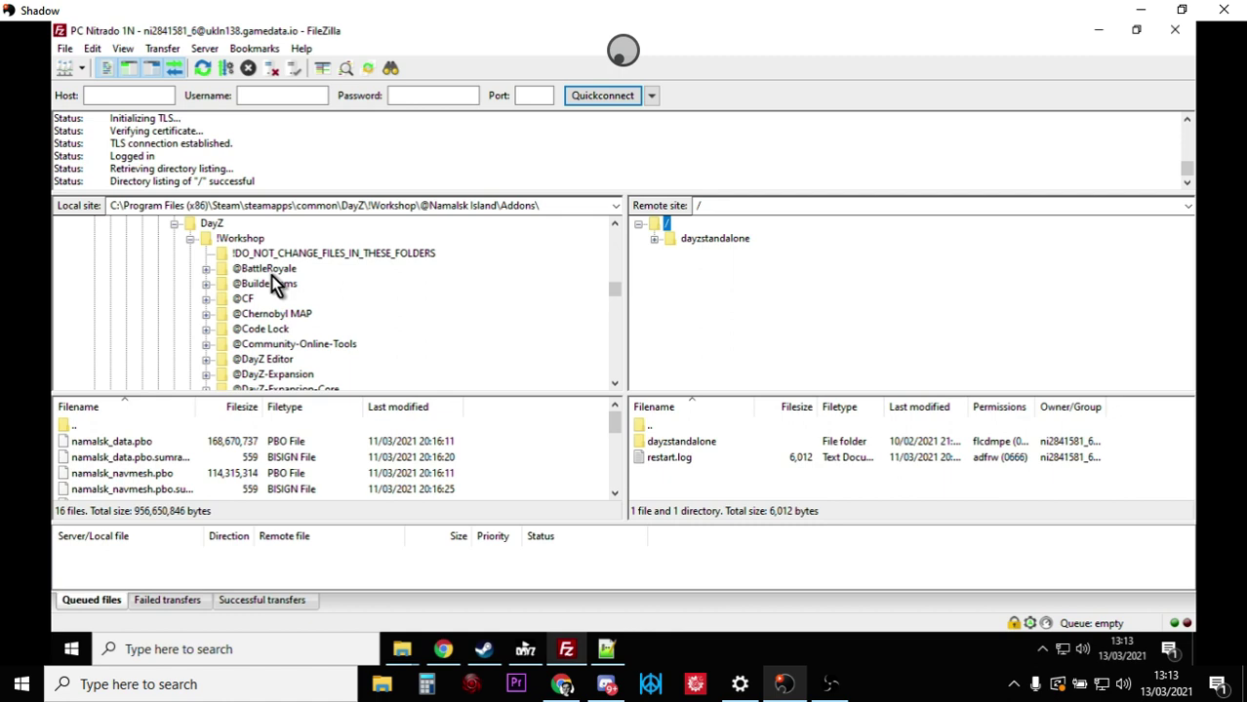
pyautogui.scroll(-1, 274, 278)
pyautogui.scroll(-1, 274, 278)
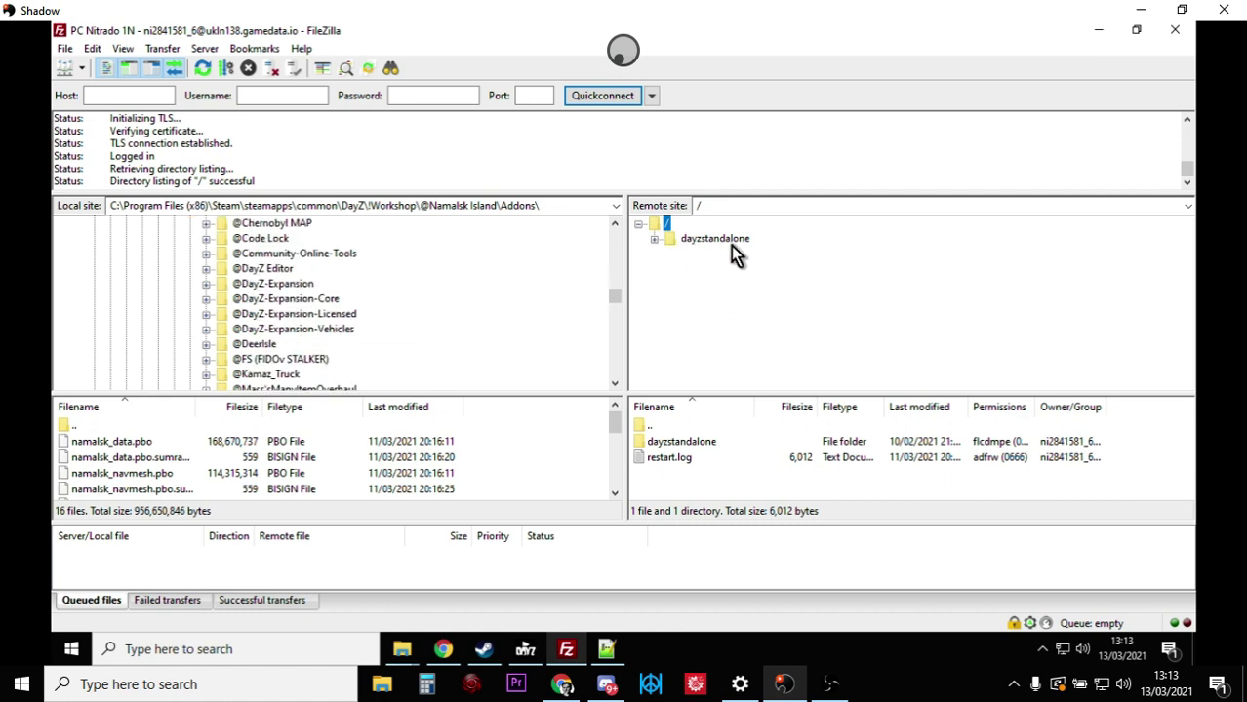
pyautogui.click(653, 239)
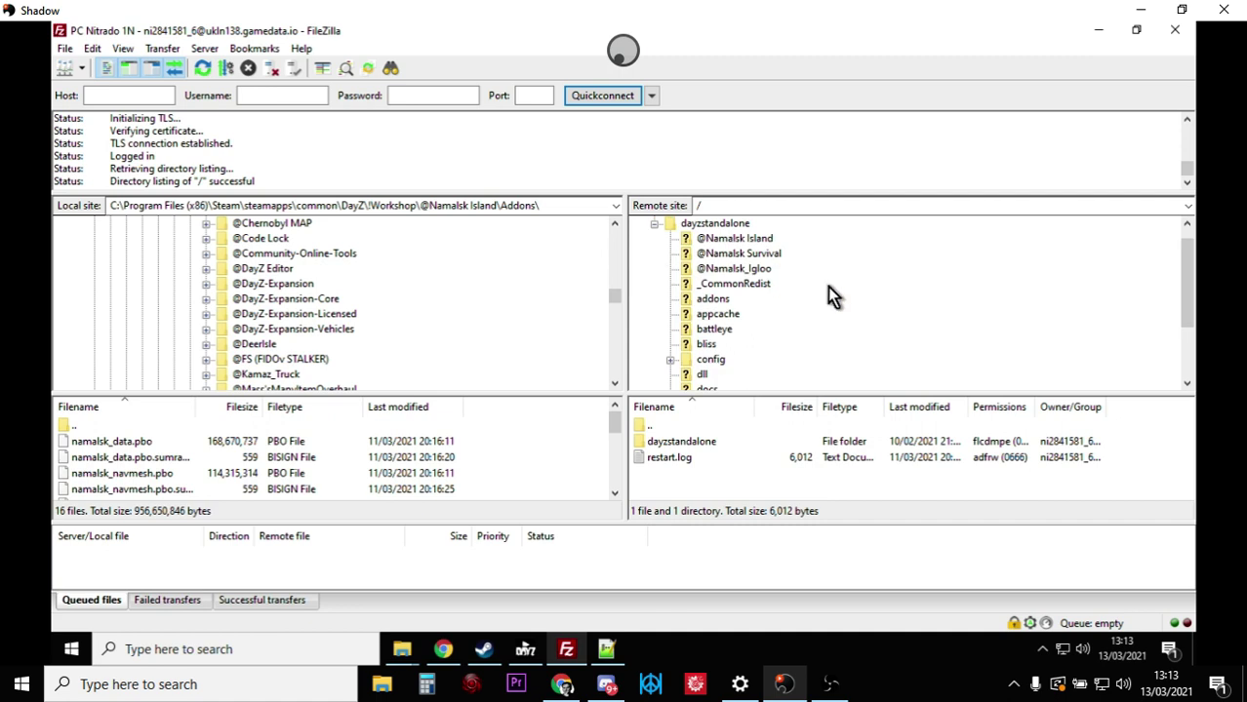
pyautogui.click(723, 226)
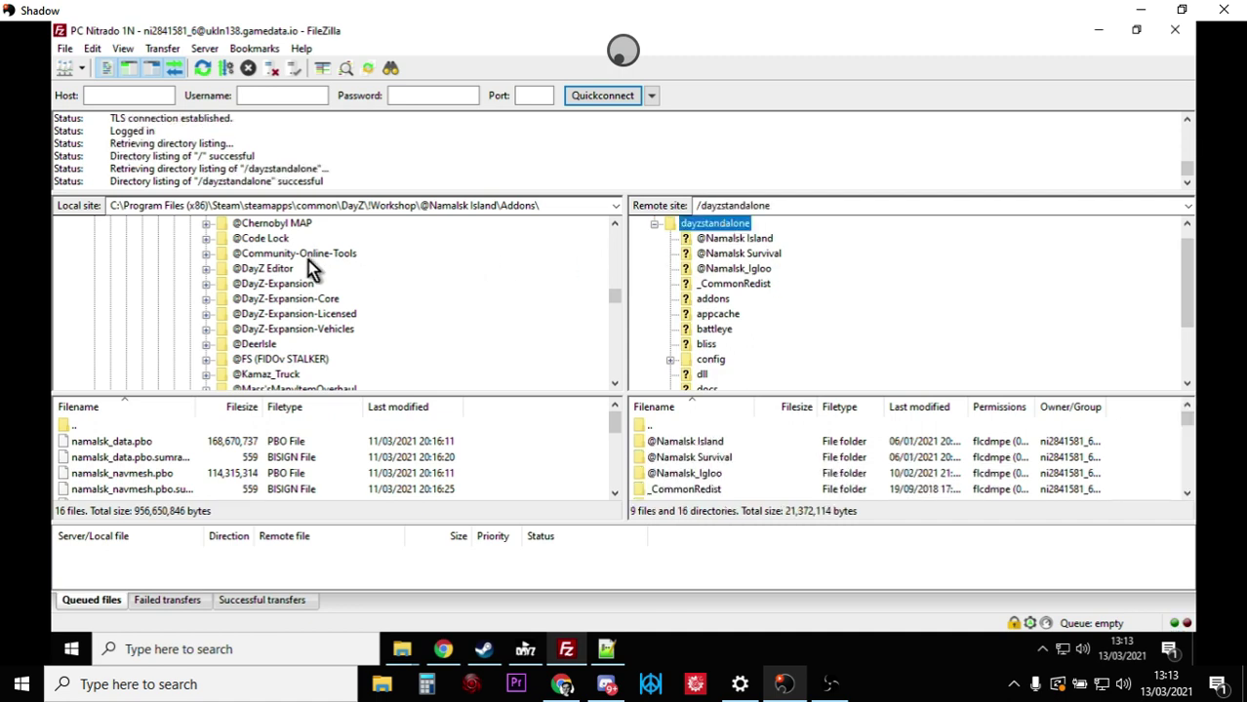
pyautogui.scroll(-1, 297, 277)
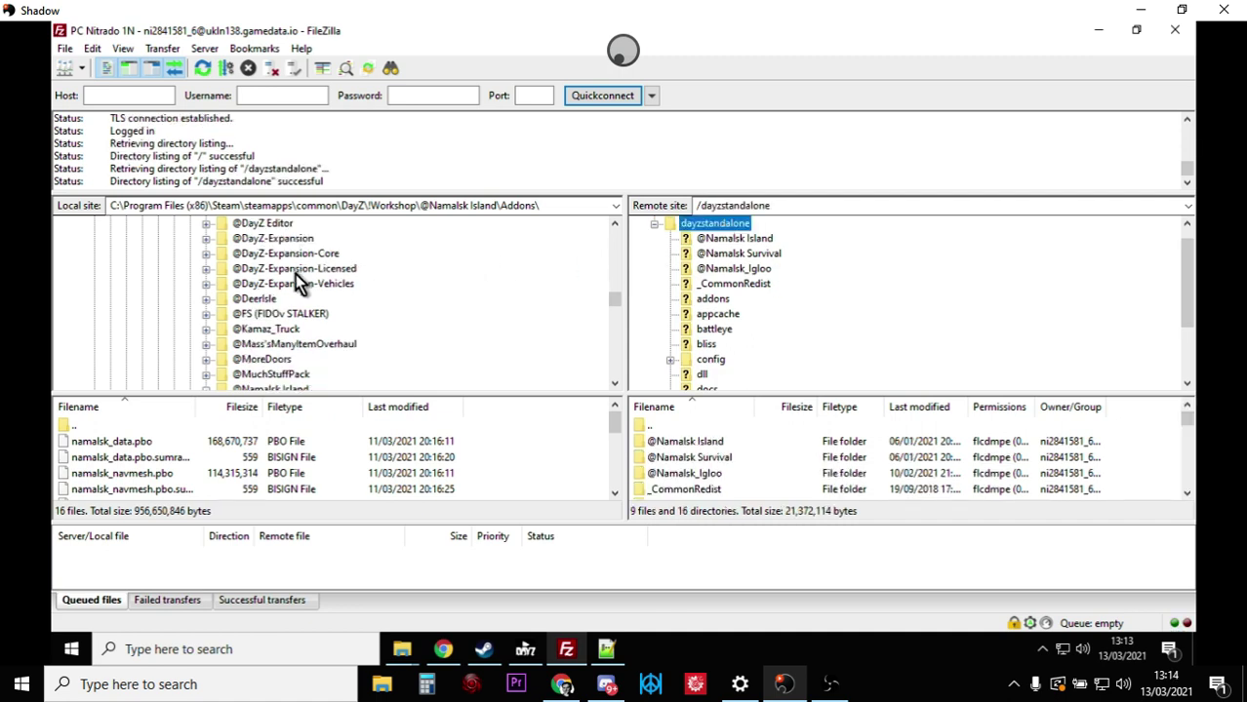
pyautogui.scroll(-1, 296, 276)
pyautogui.scroll(-1, 296, 276)
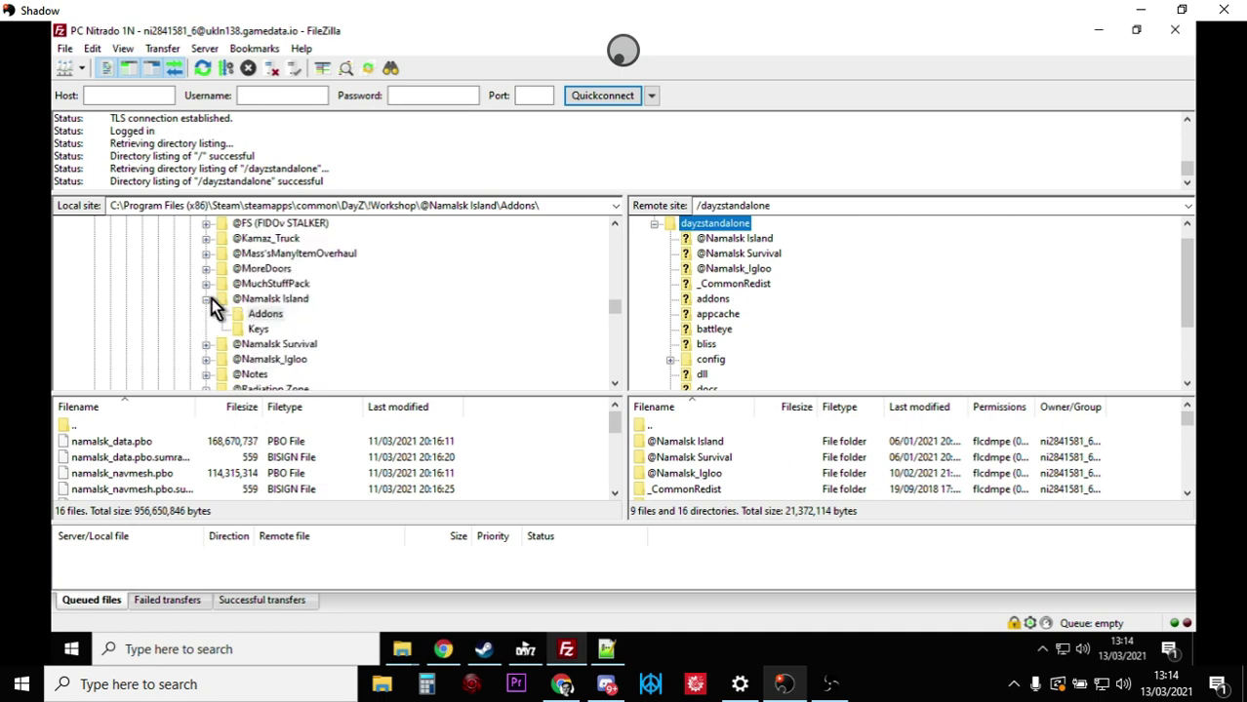
pyautogui.click(206, 300)
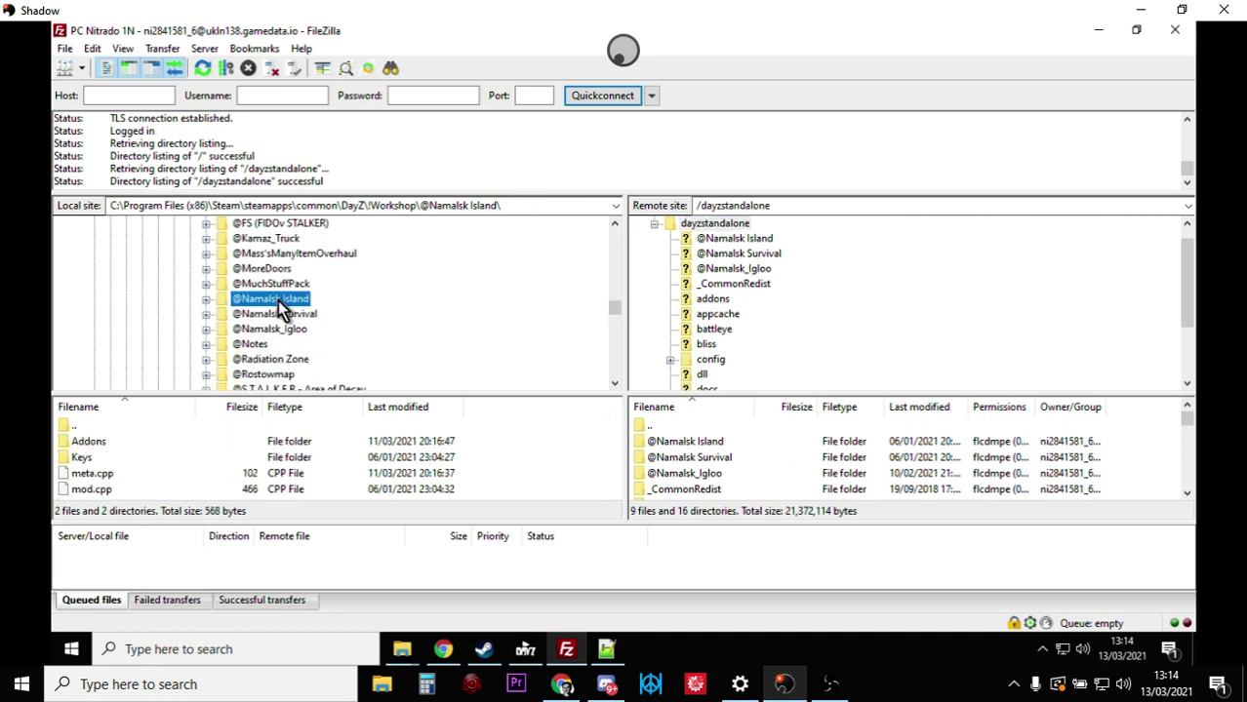
pyautogui.rightClick(278, 304)
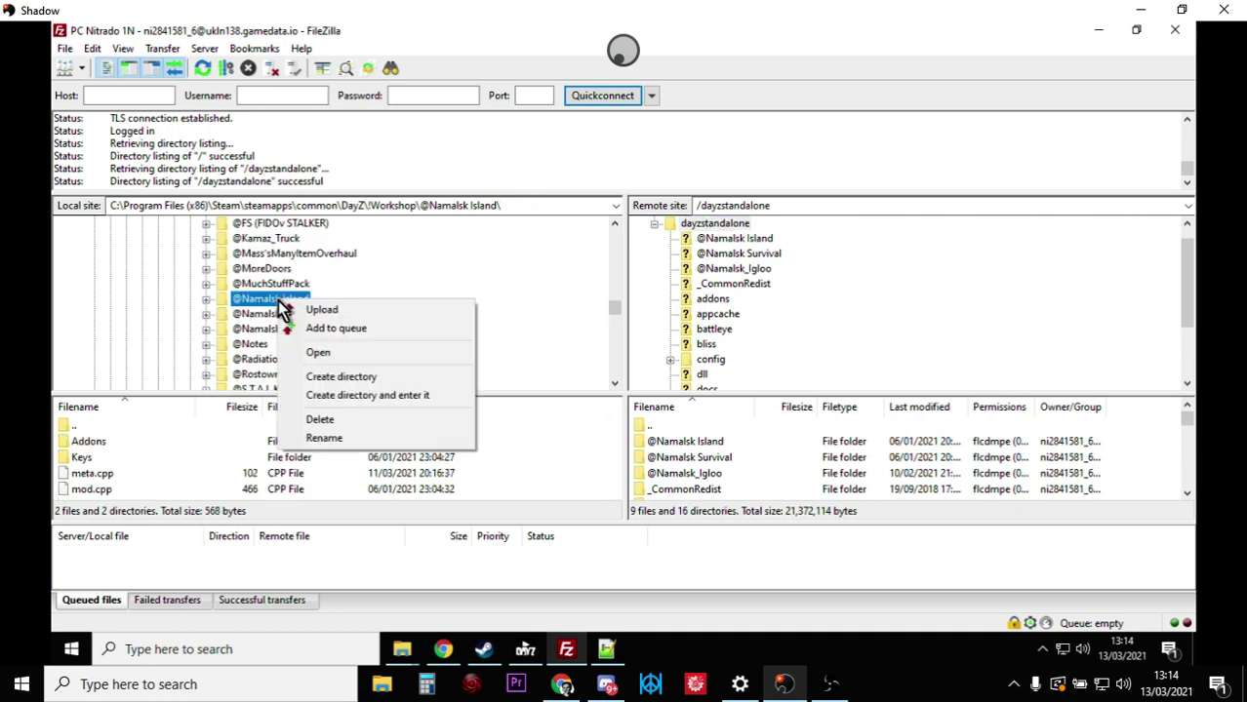
pyautogui.click(249, 322)
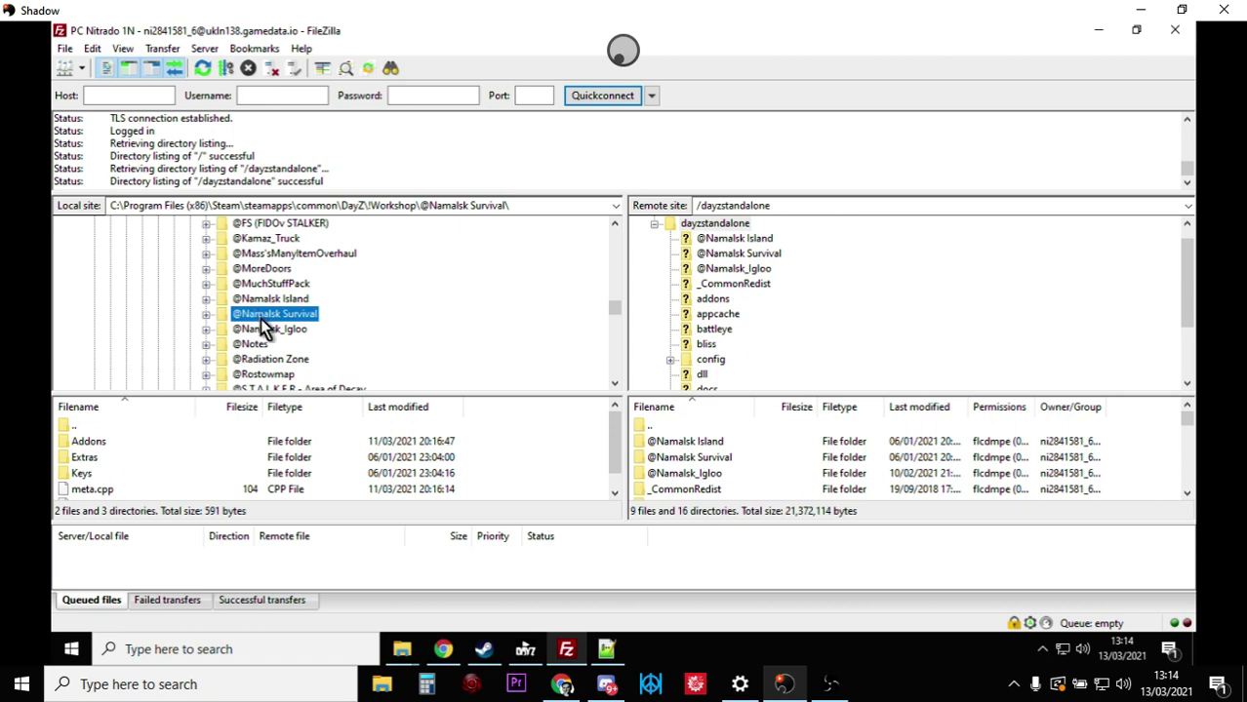
pyautogui.rightClick(261, 318)
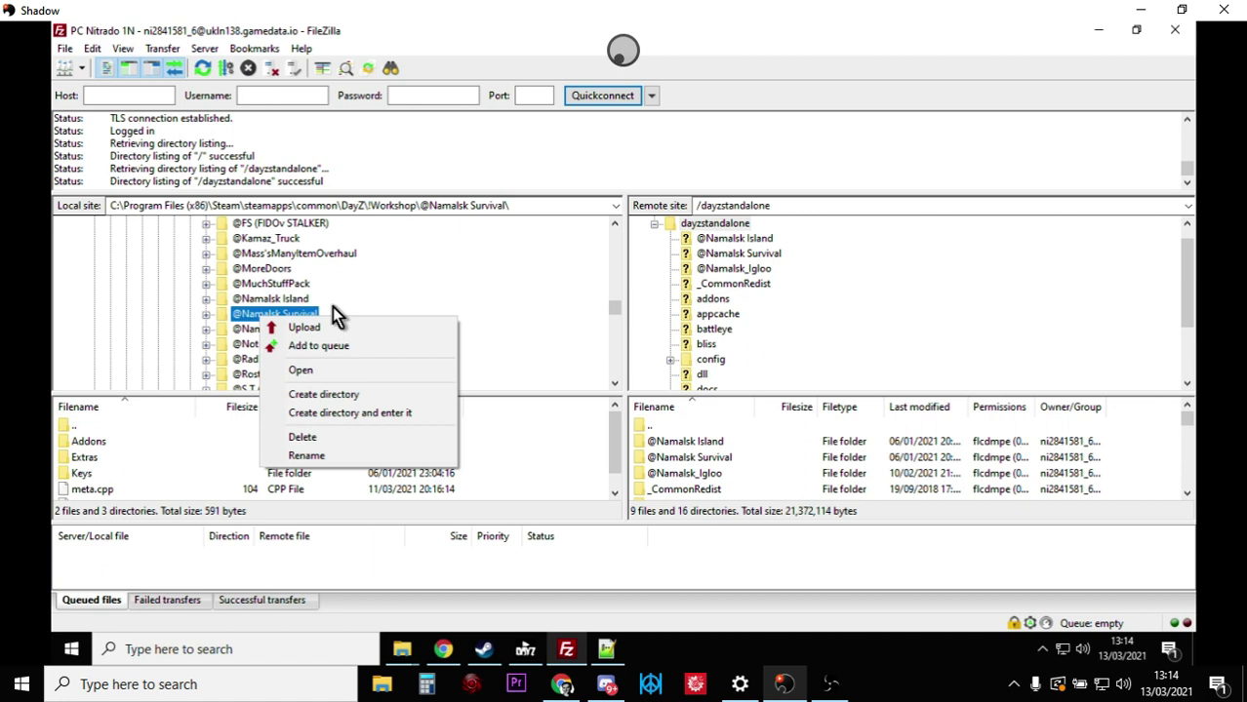
pyautogui.click(353, 289)
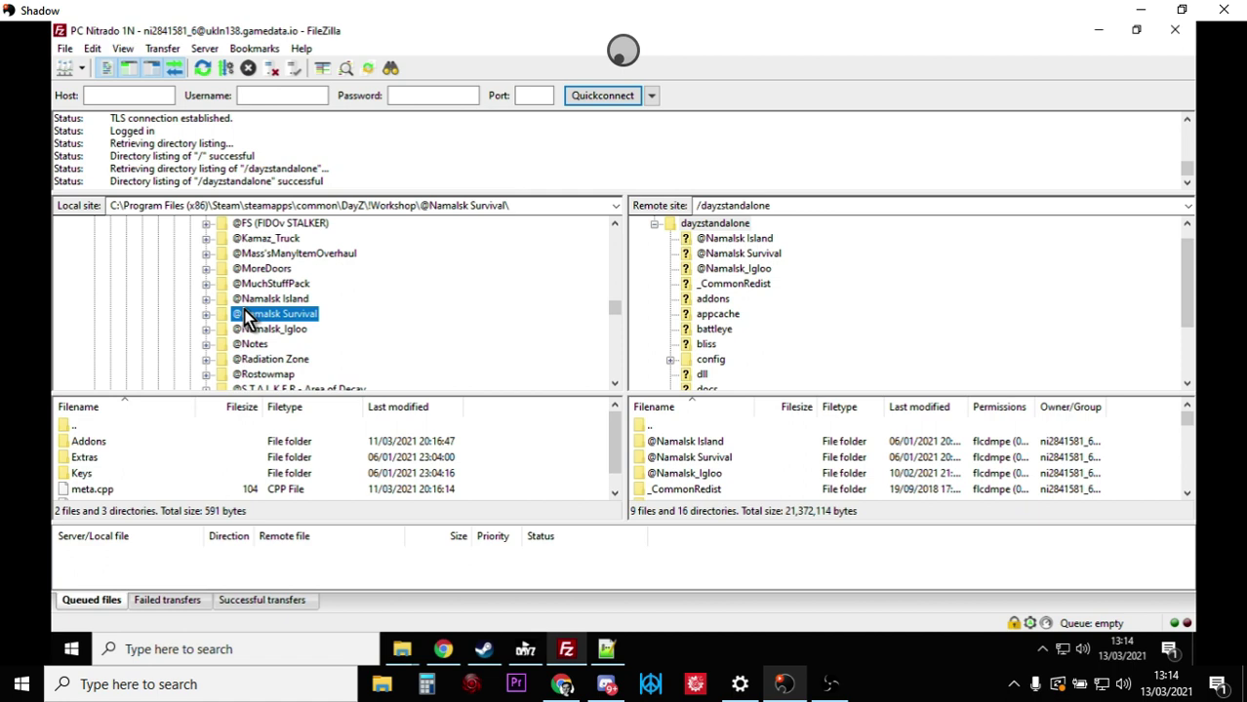
pyautogui.click(206, 314)
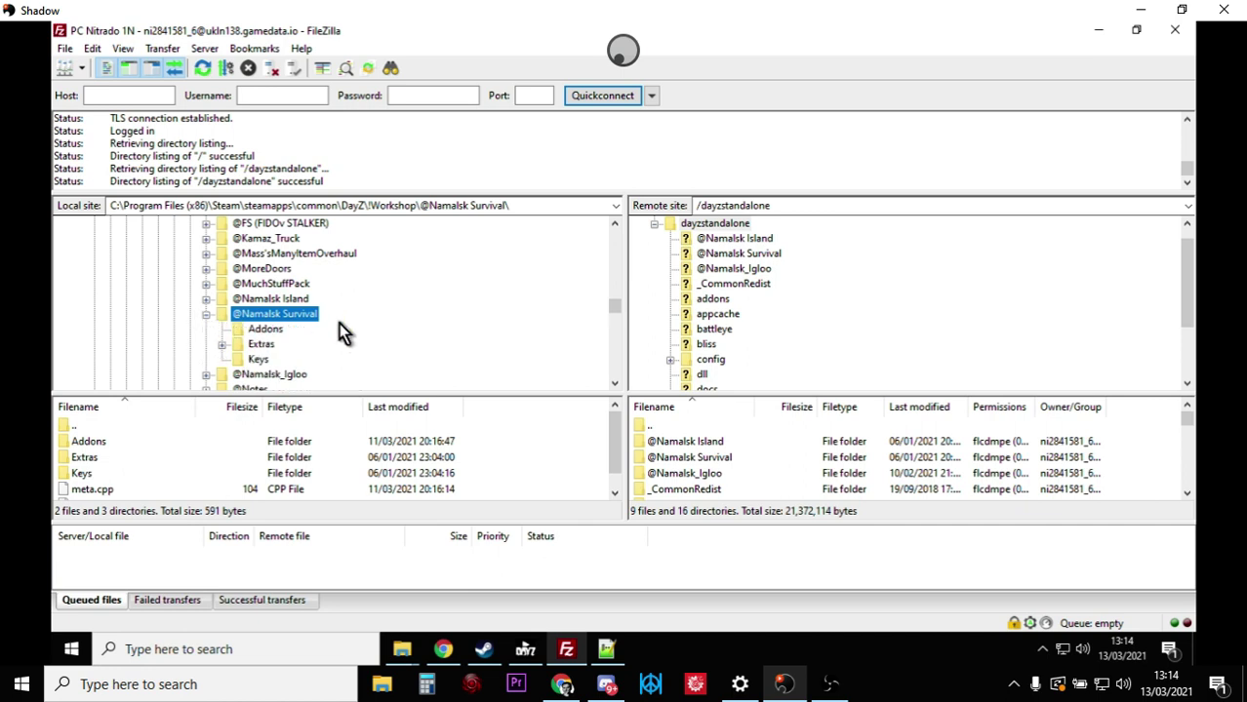
pyautogui.scroll(-1, 322, 314)
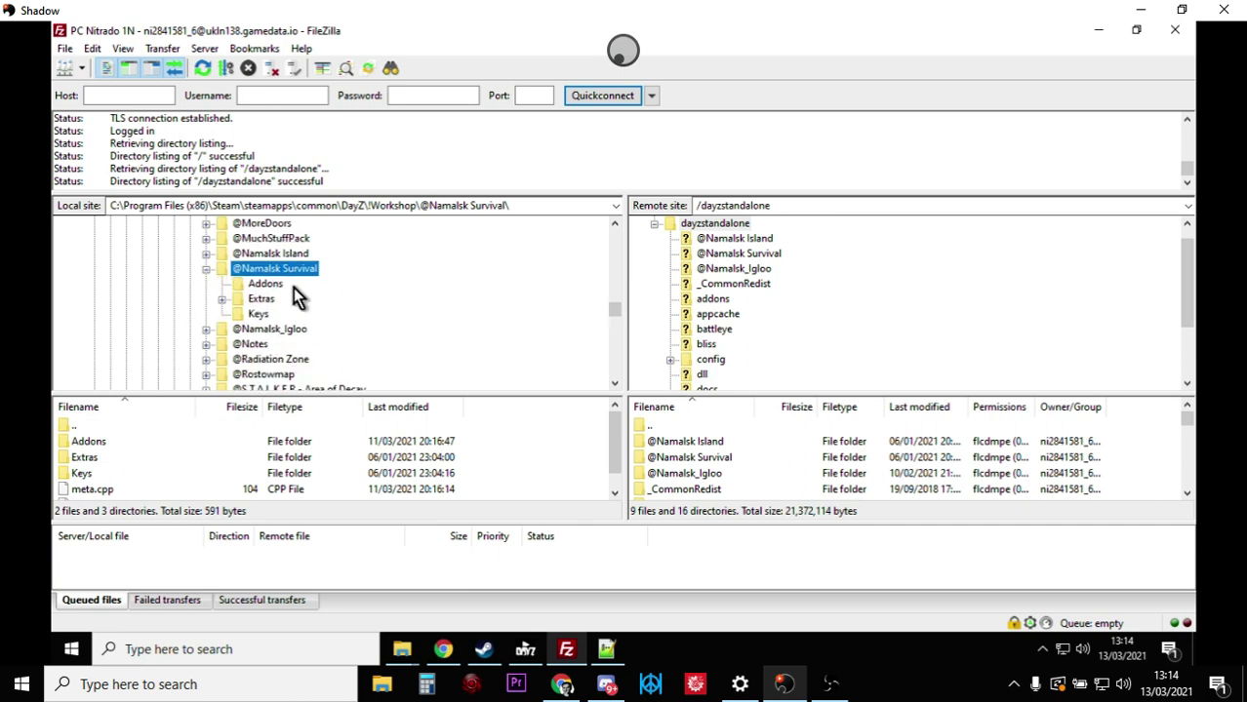
pyautogui.click(221, 299)
pyautogui.scroll(-1, 388, 293)
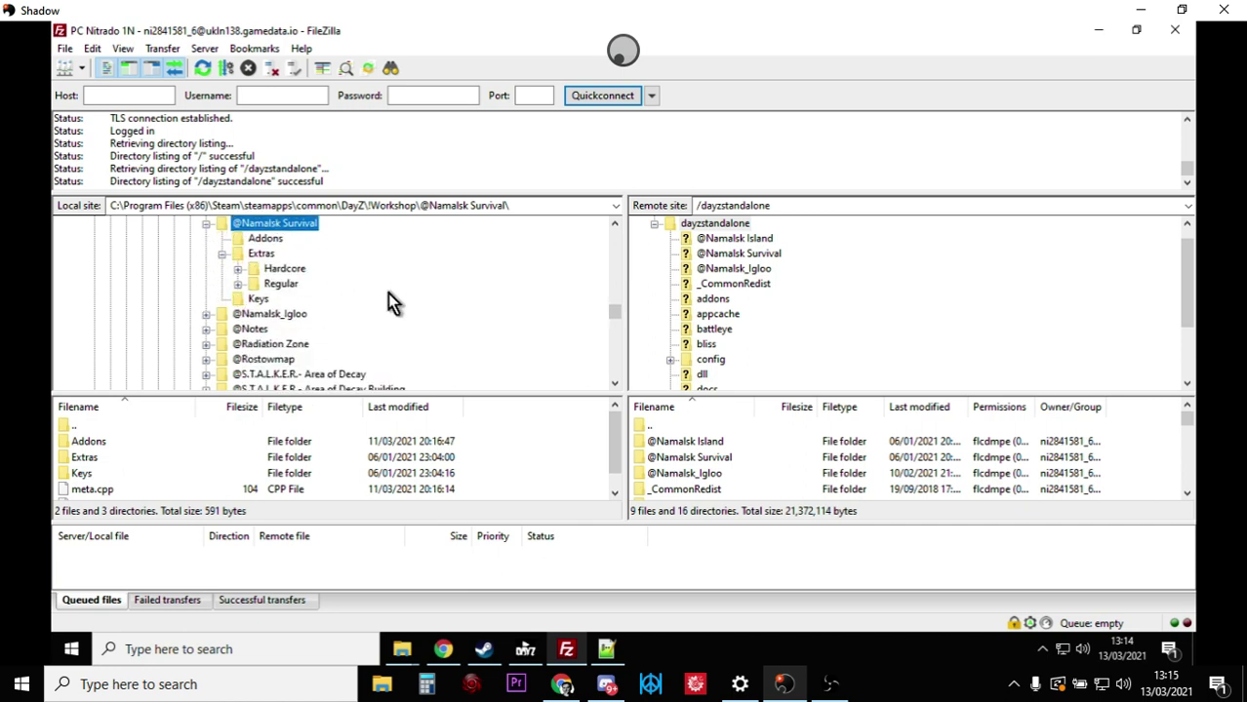
pyautogui.click(237, 284)
pyautogui.click(312, 300)
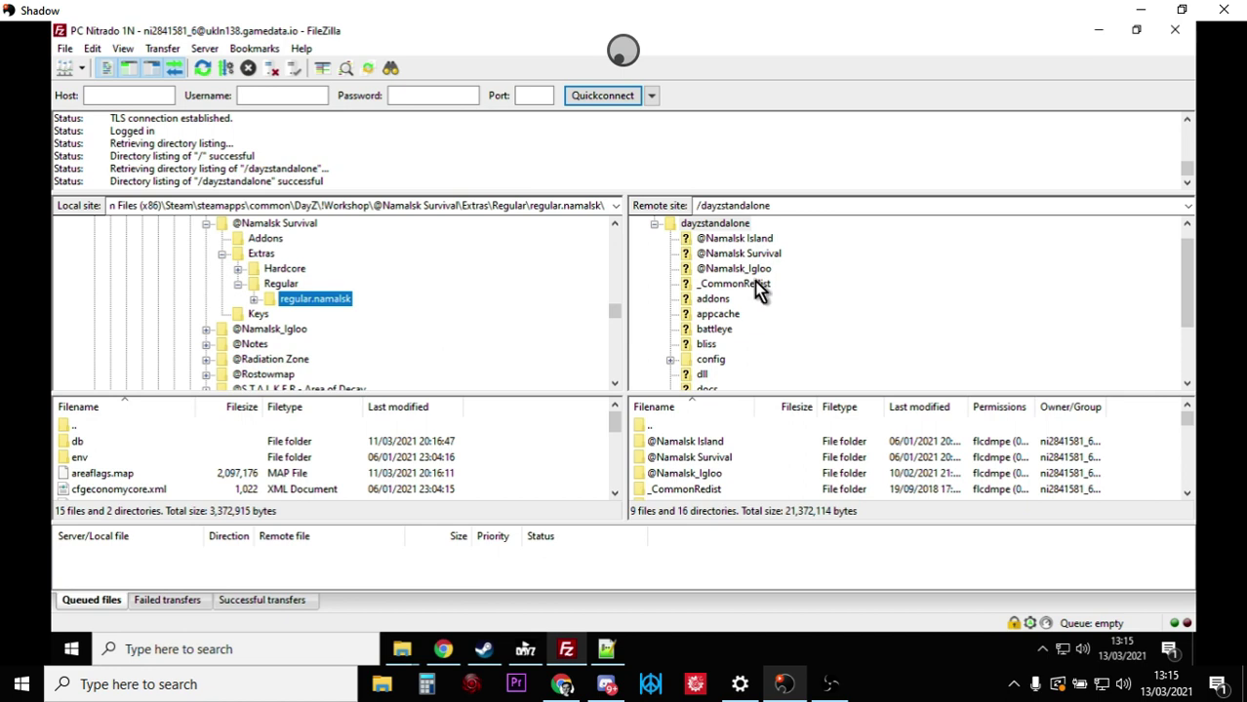
# - Look inside regular.namalsk in the server's mpmissions folder and make mpmissions the current remote folder
pyautogui.scroll(-2, 758, 285)
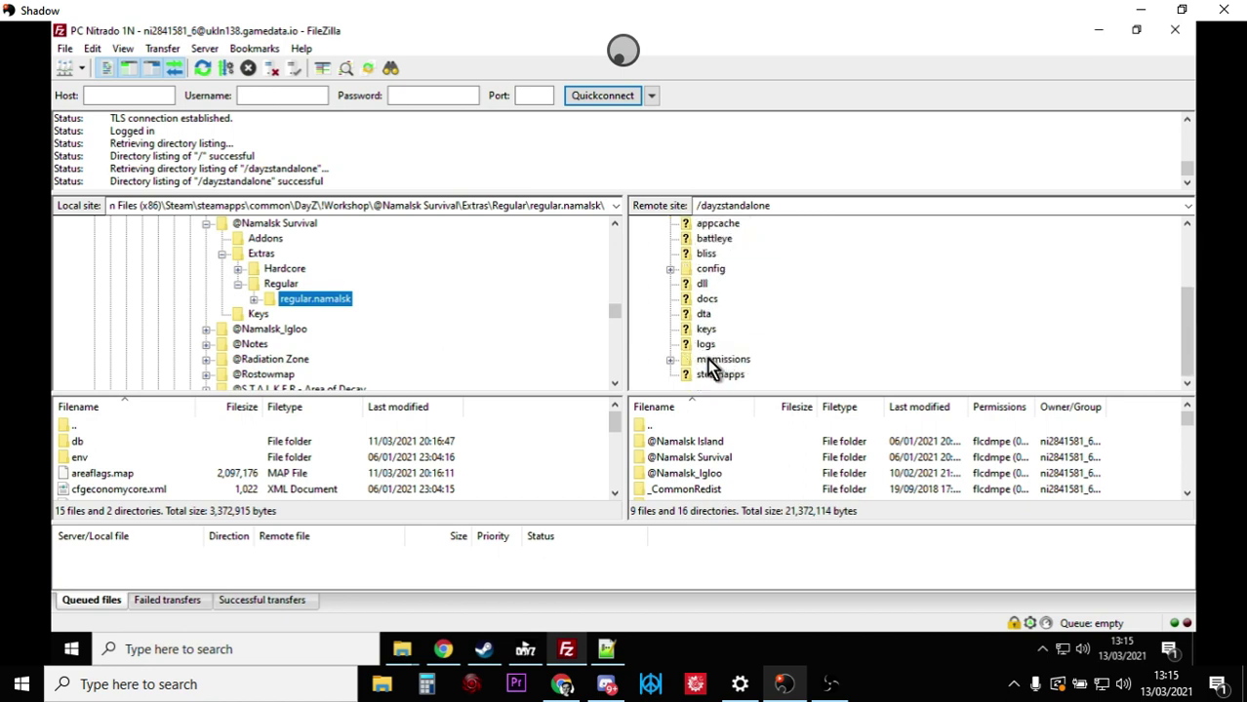
pyautogui.doubleClick(692, 359)
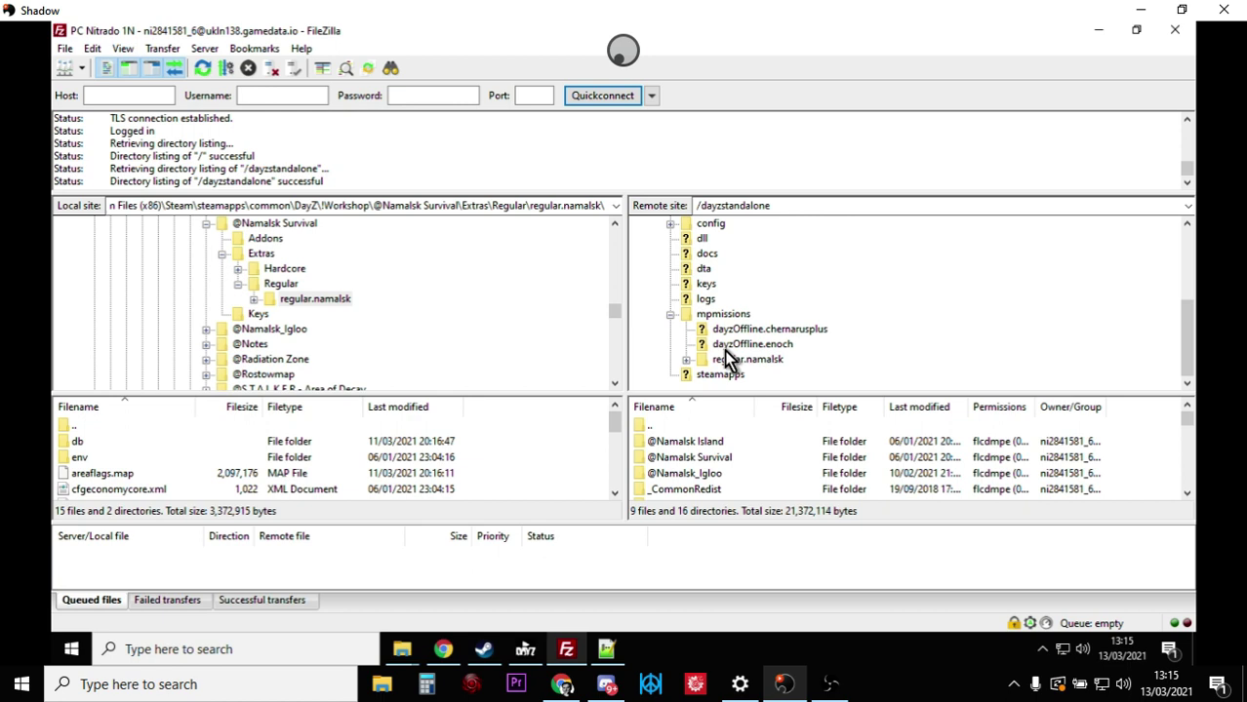
pyautogui.click(724, 357)
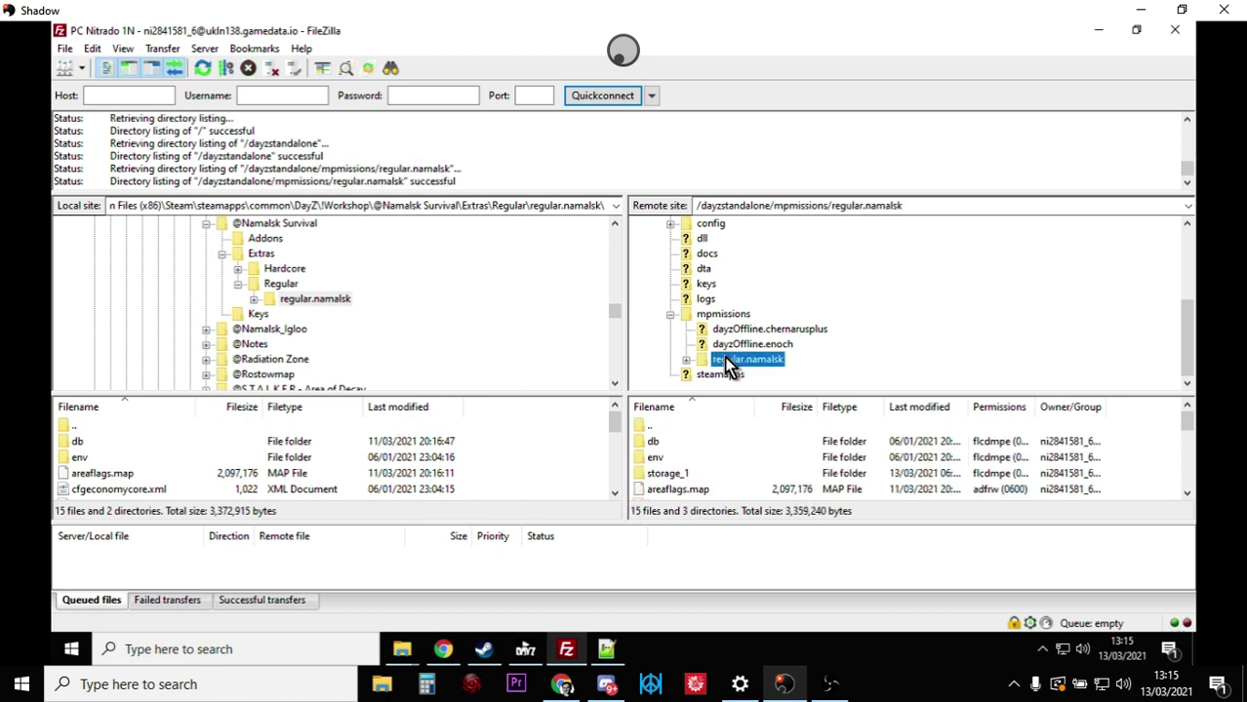
pyautogui.click(722, 313)
# - View the upload options for the local regular.namalsk folder and expand both the remote and local mission folders to compare their subfolders
pyautogui.click(318, 303)
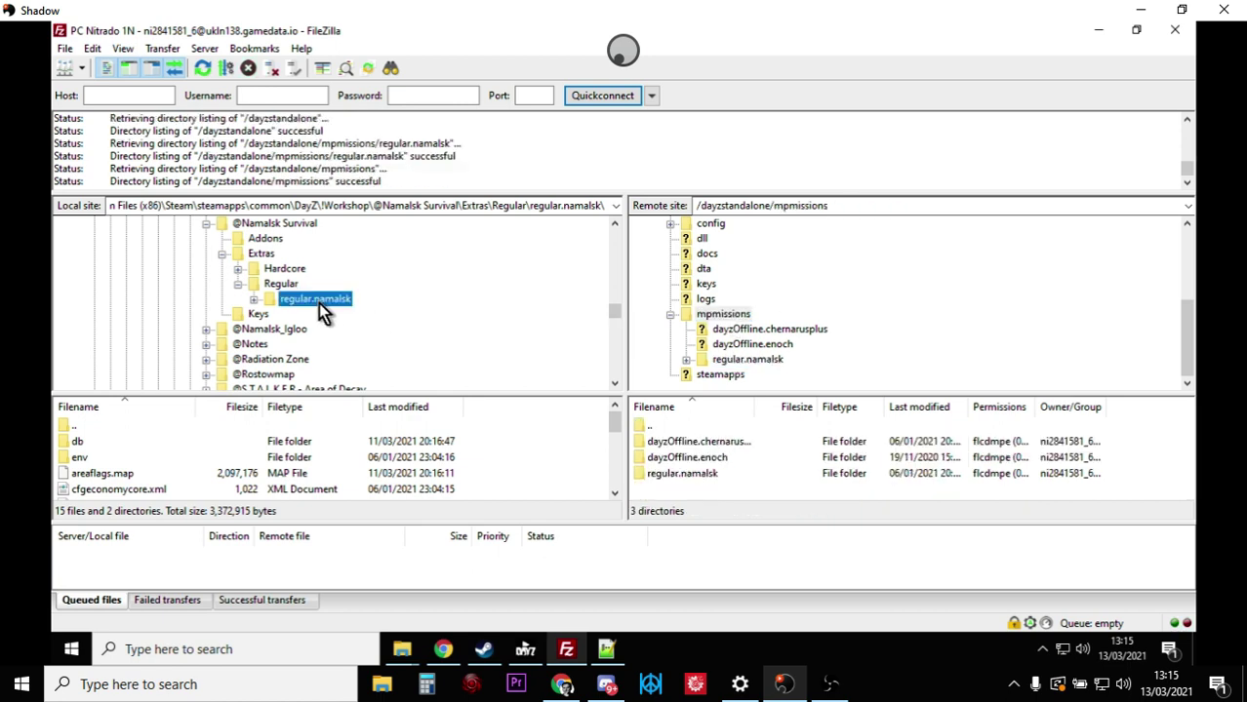
pyautogui.rightClick(319, 302)
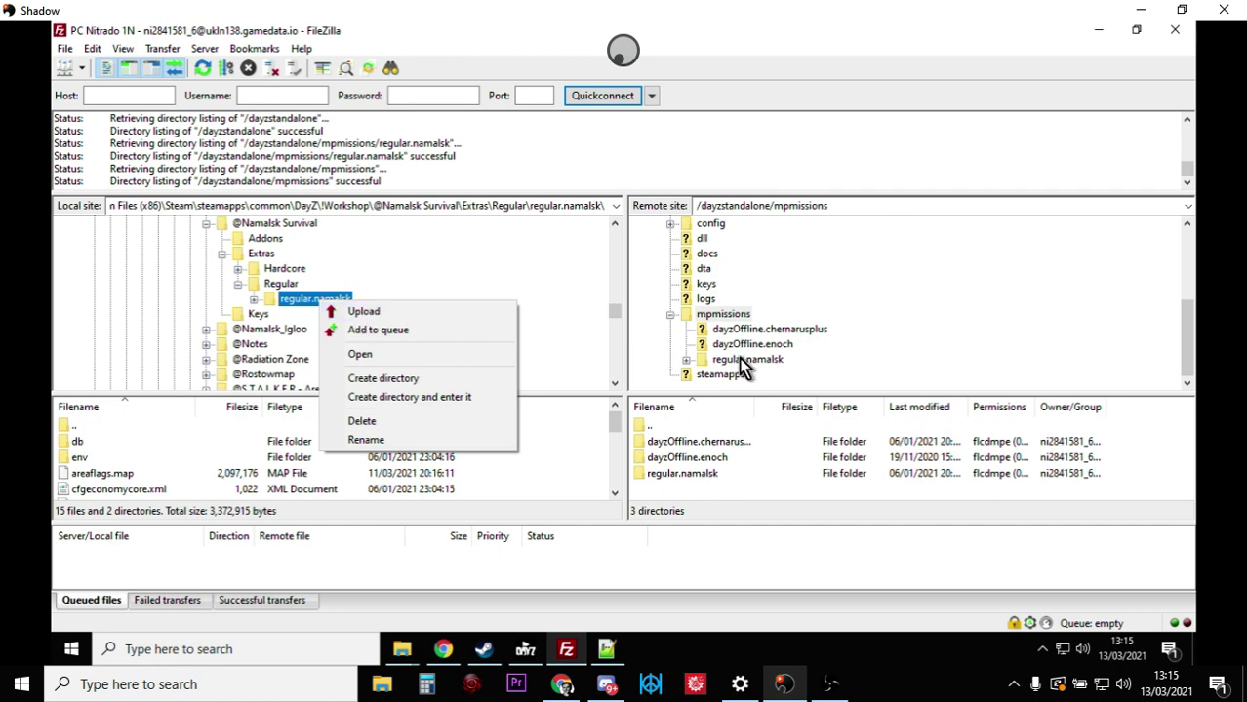
pyautogui.click(686, 360)
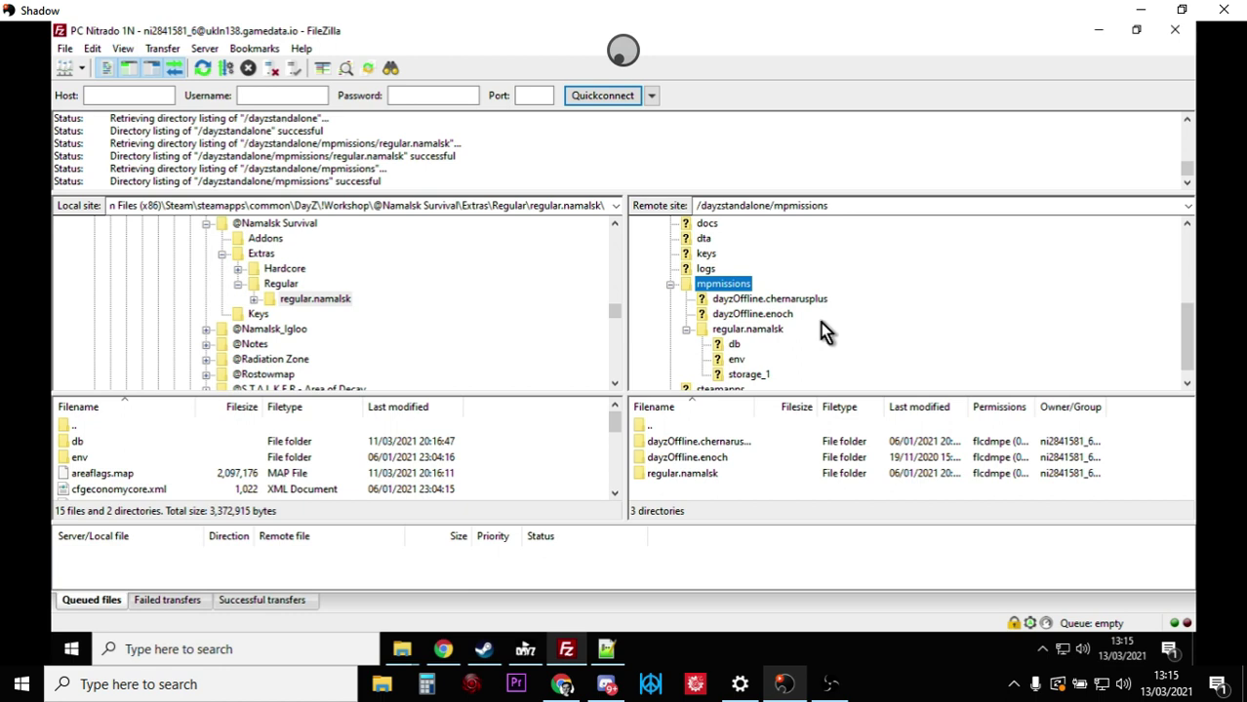
pyautogui.doubleClick(298, 299)
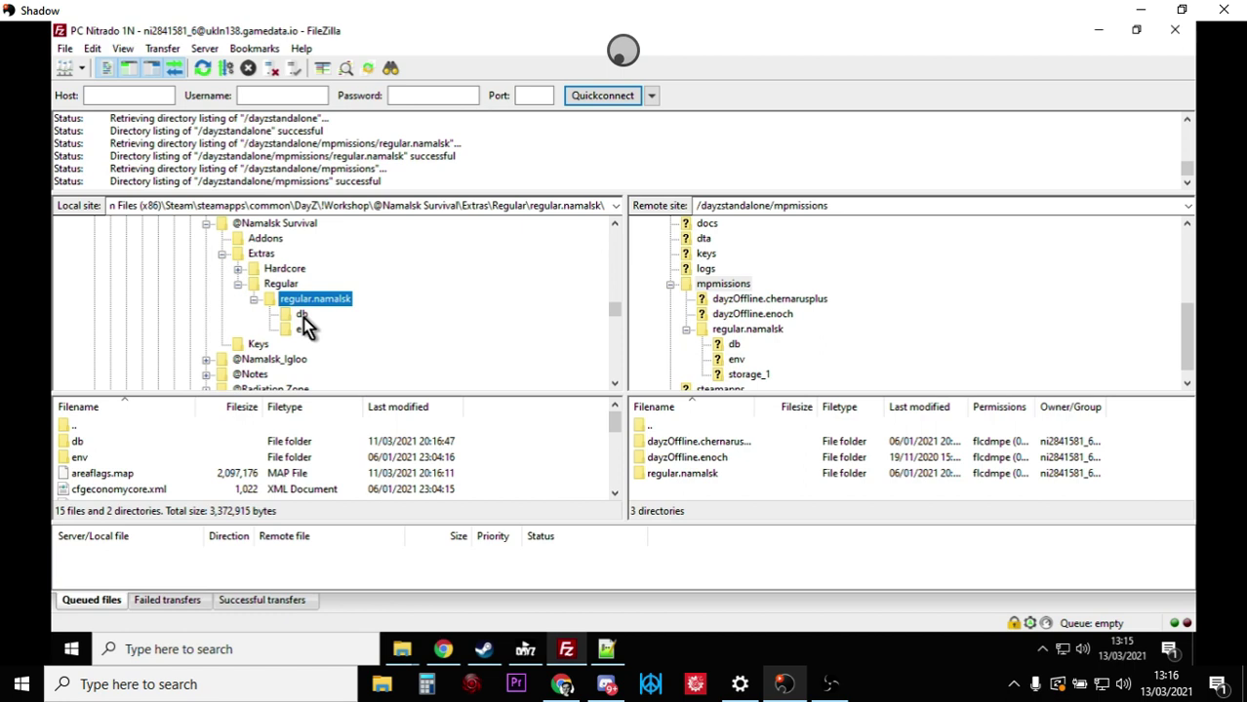
# - Switch to Chrome and look through the game servers on the Nitrado services page
pyautogui.click(443, 649)
pyautogui.click(173, 34)
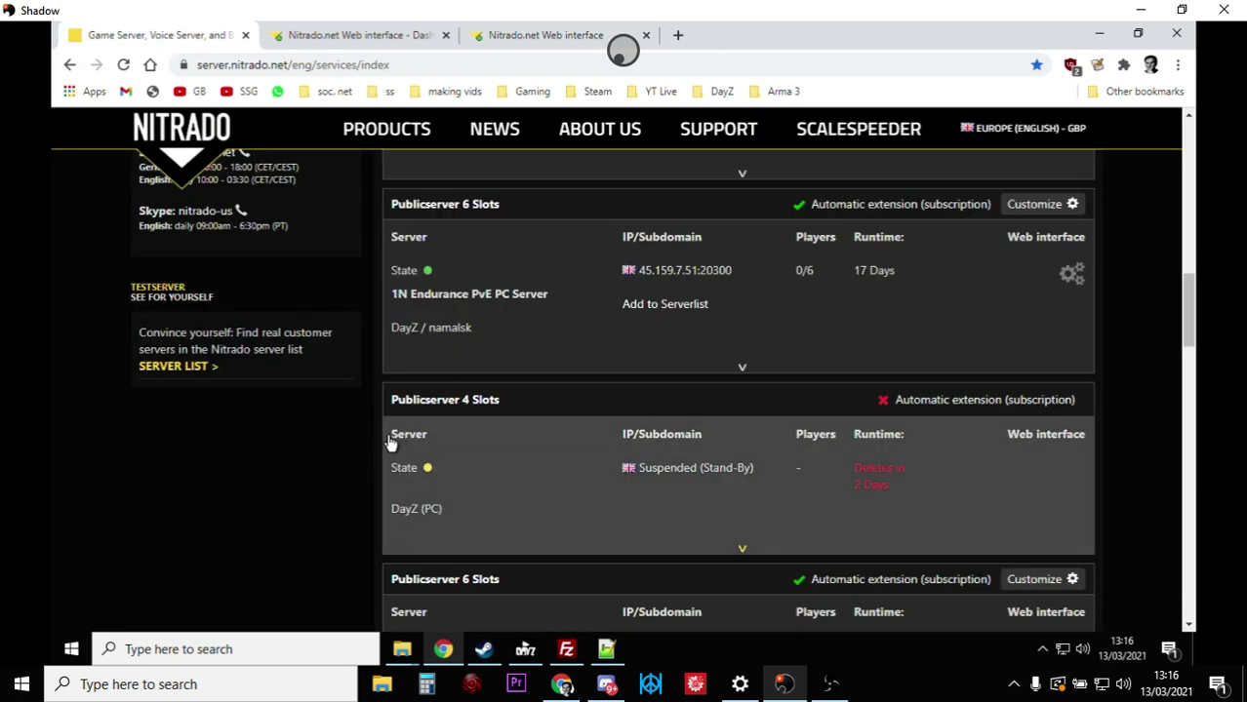
pyautogui.scroll(-3, 339, 448)
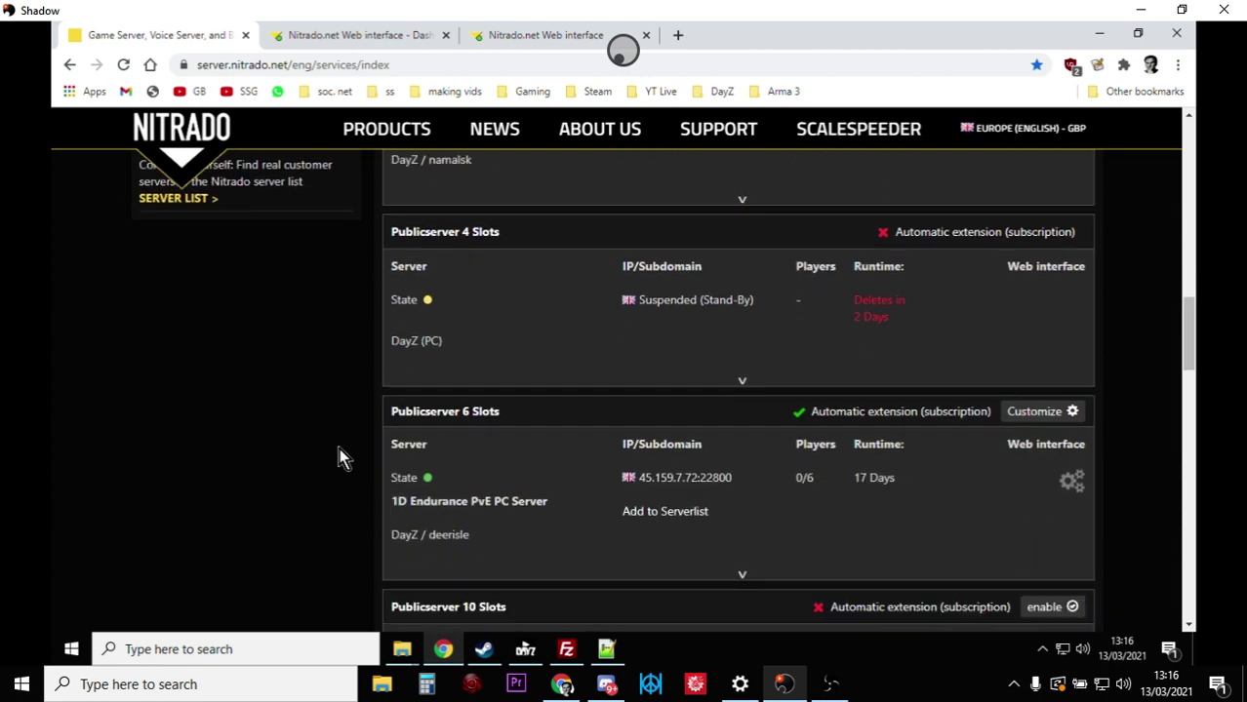
pyautogui.scroll(-5, 339, 448)
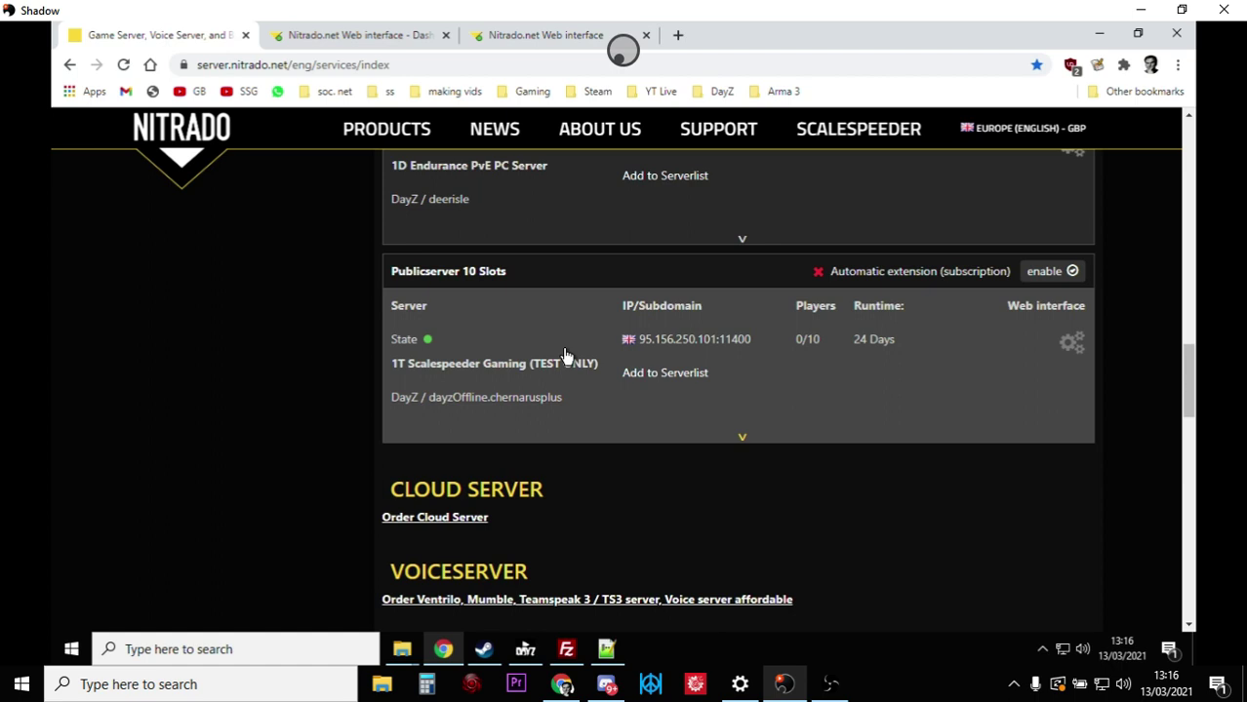
# - Open the Expert Settings of the Namalsk server from its Nitrado web interface dashboard
pyautogui.click(397, 43)
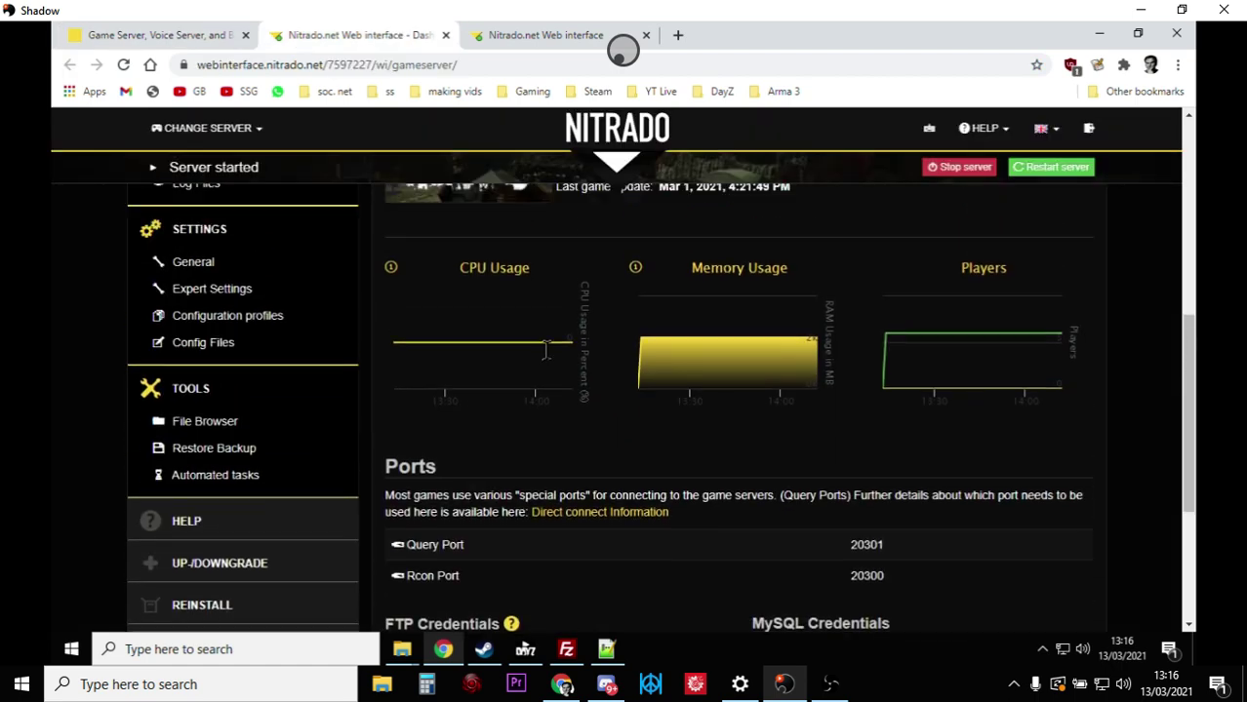
pyautogui.scroll(1, 381, 359)
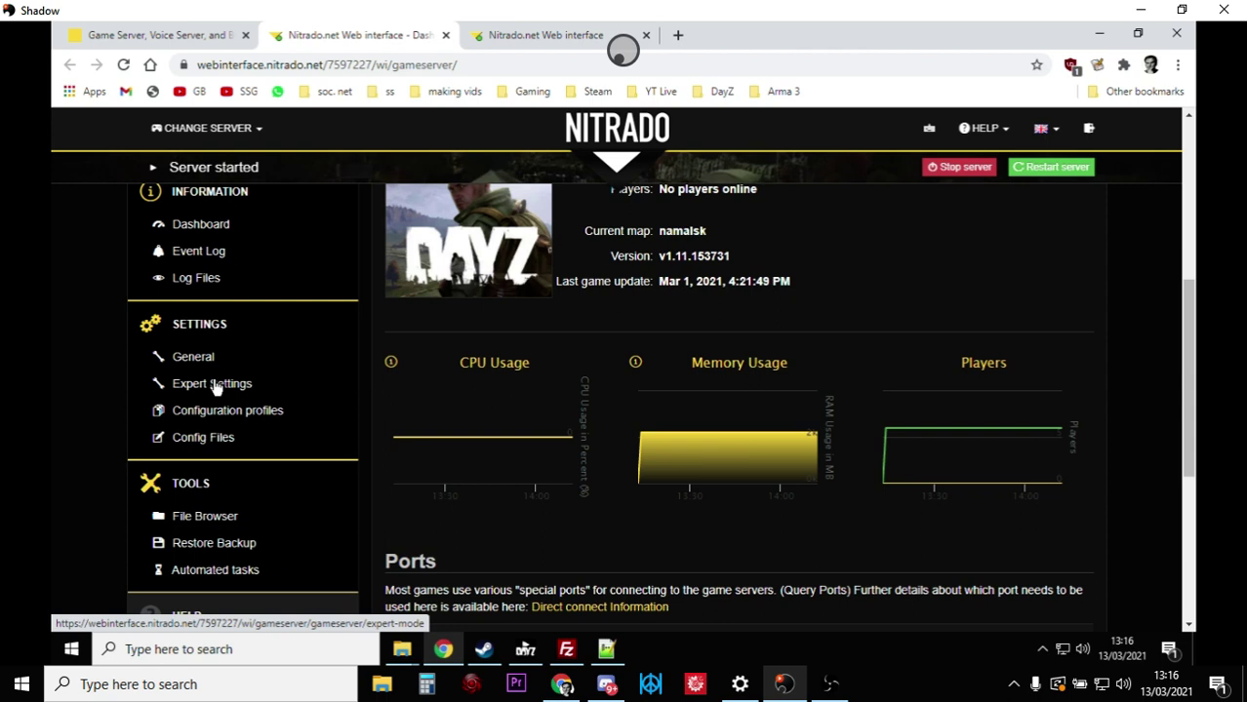
pyautogui.click(215, 388)
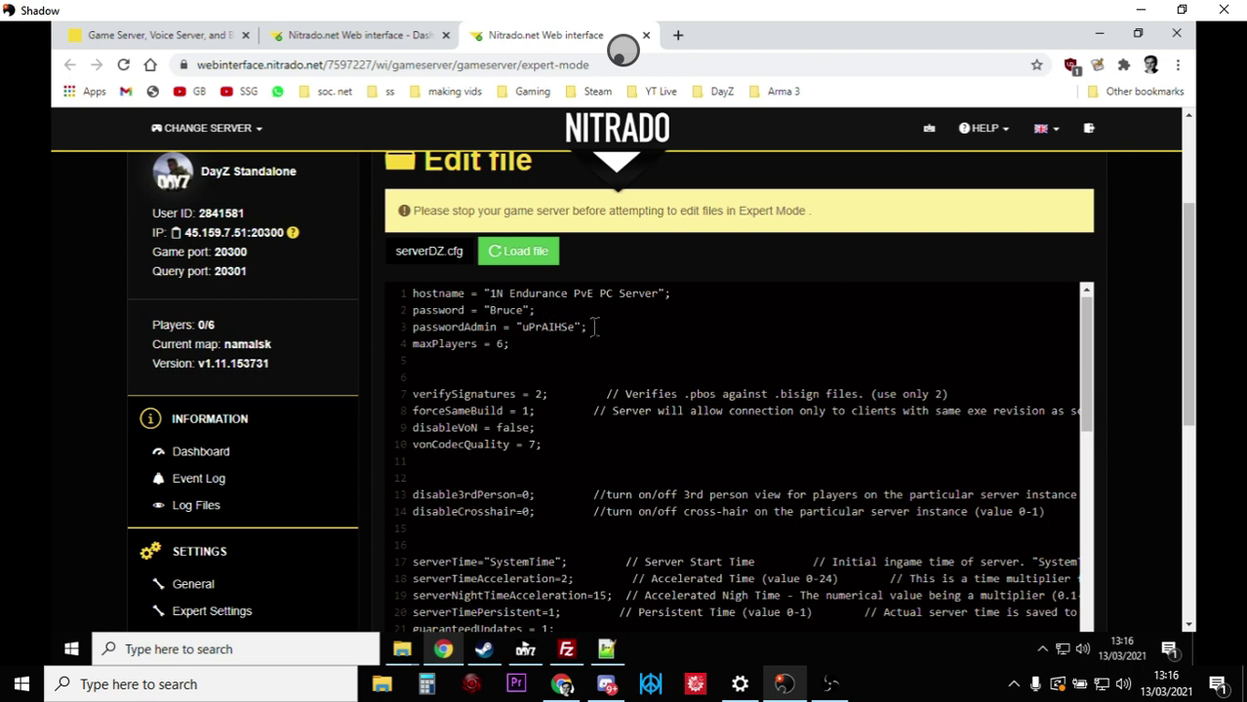
# - Review the server's serverDZ.cfg from the time settings to the mission template and switch to the Workshop copy of serverDZ.cfg in Notepad++
pyautogui.scroll(-2, 596, 327)
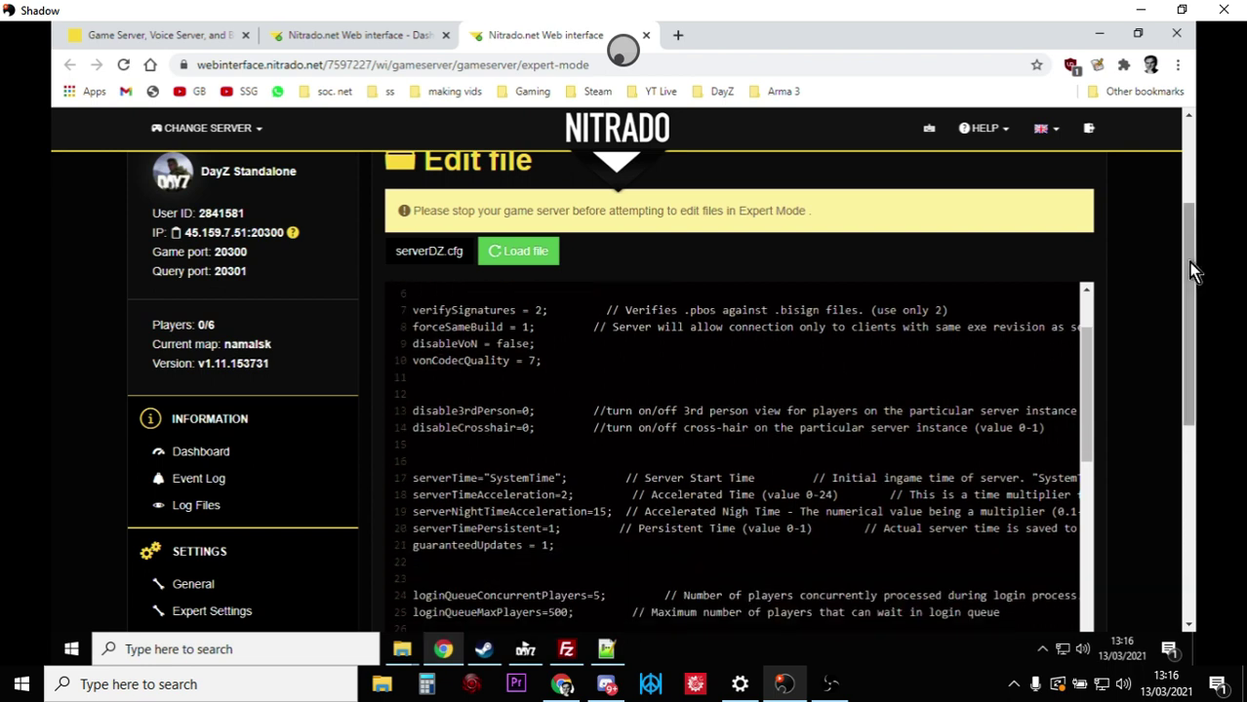
pyautogui.moveTo(1191, 270); pyautogui.dragTo(1195, 285)
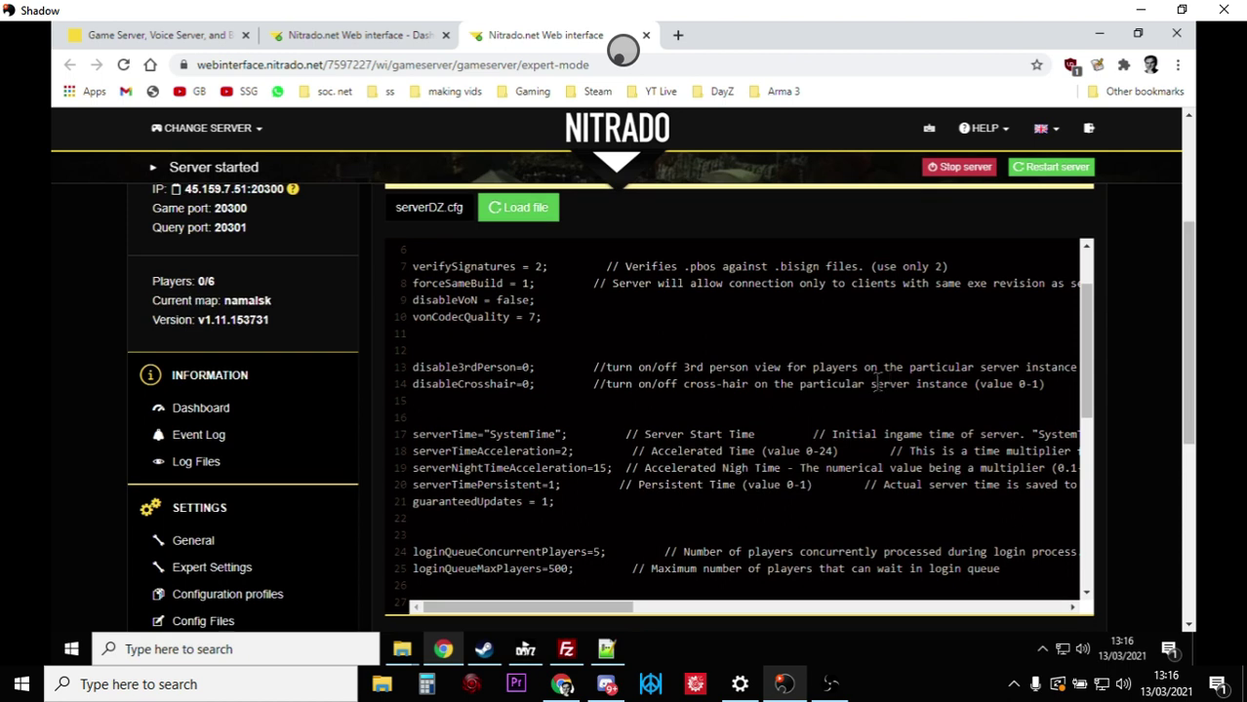
pyautogui.click(725, 384)
pyautogui.scroll(-1, 562, 292)
pyautogui.click(557, 353)
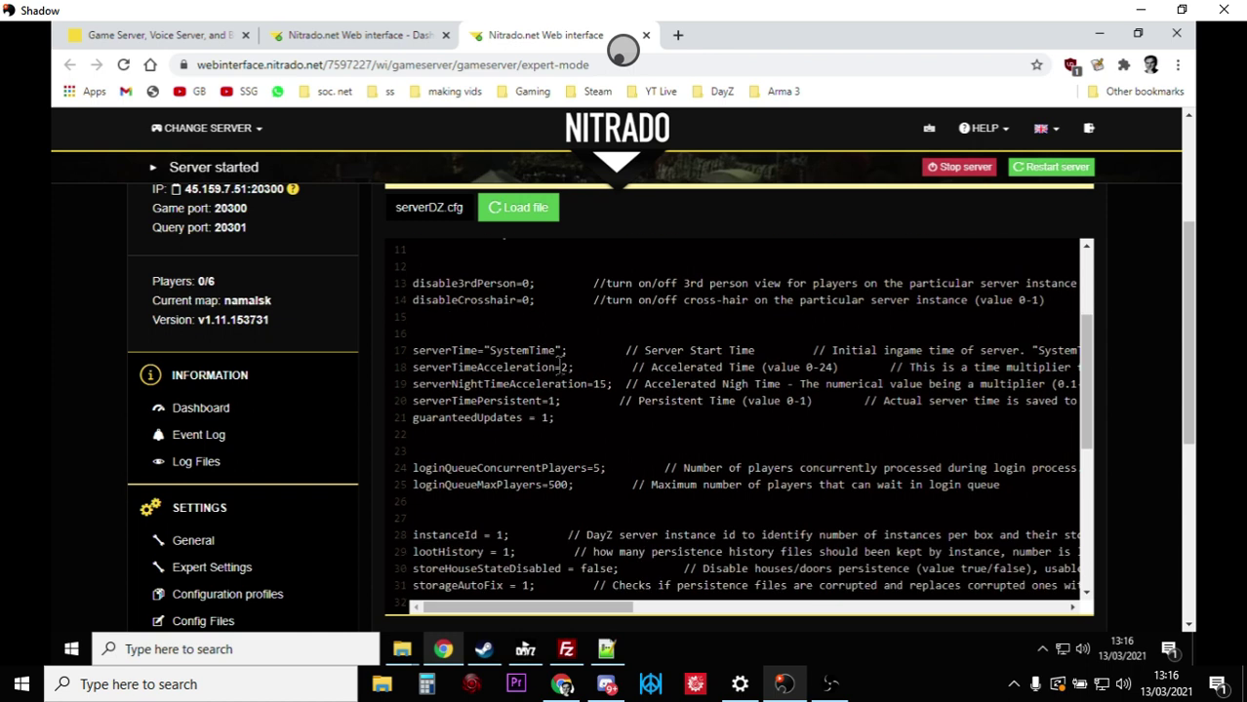
pyautogui.scroll(-1, 618, 426)
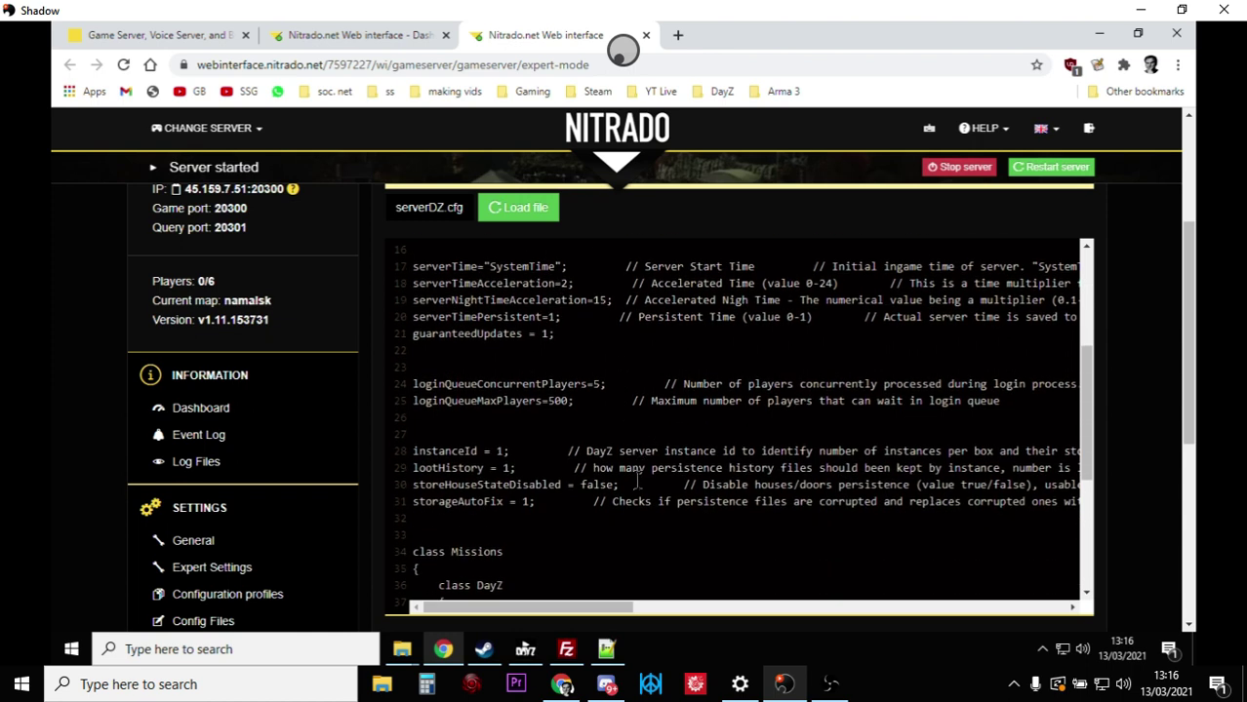
pyautogui.scroll(-2, 636, 481)
pyautogui.scroll(-2, 637, 475)
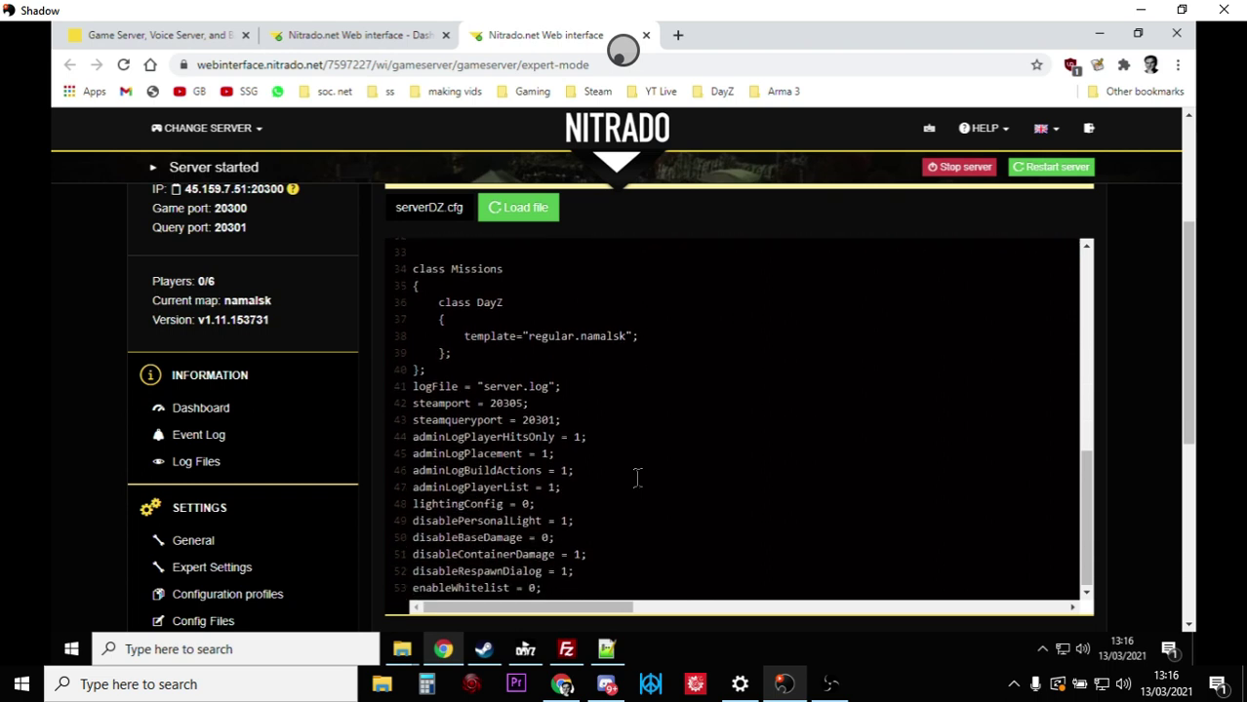
pyautogui.scroll(5, 637, 475)
pyautogui.click(606, 651)
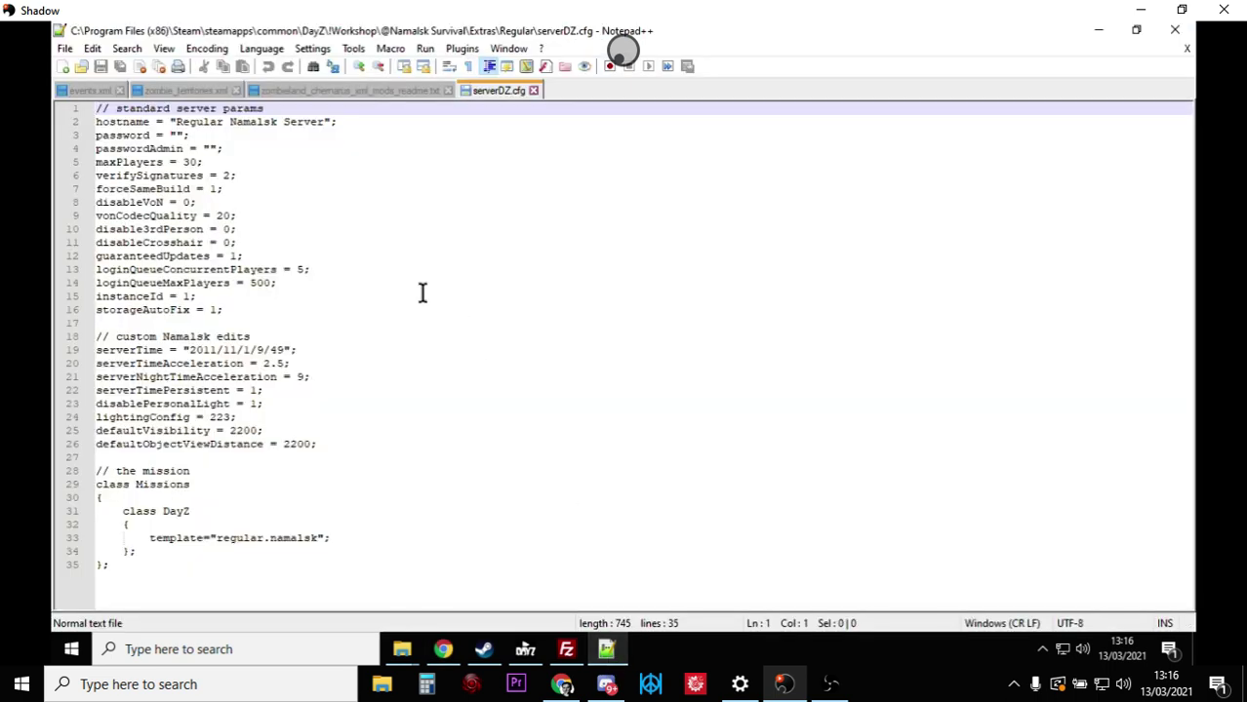
# - Locate serverDZ.cfg in the Workshop Extras\Regular folder and highlight its custom Namalsk edits and mission block in Notepad++
pyautogui.moveTo(404, 646)
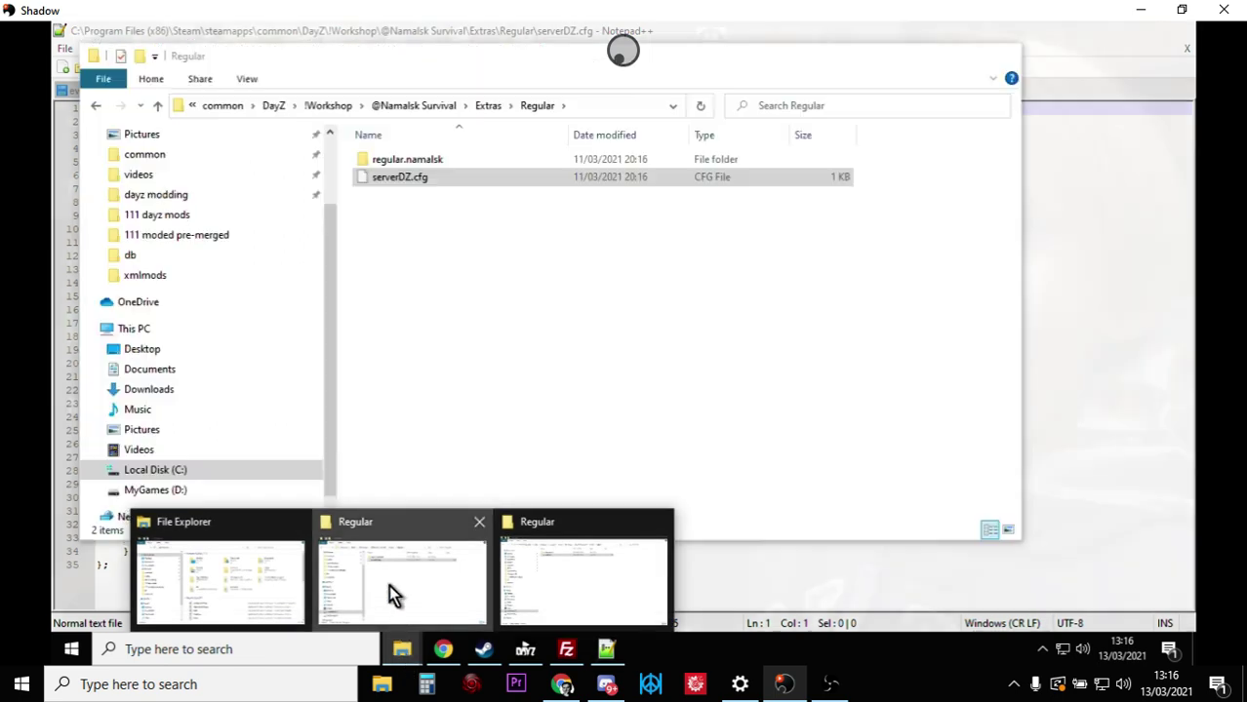
pyautogui.click(388, 585)
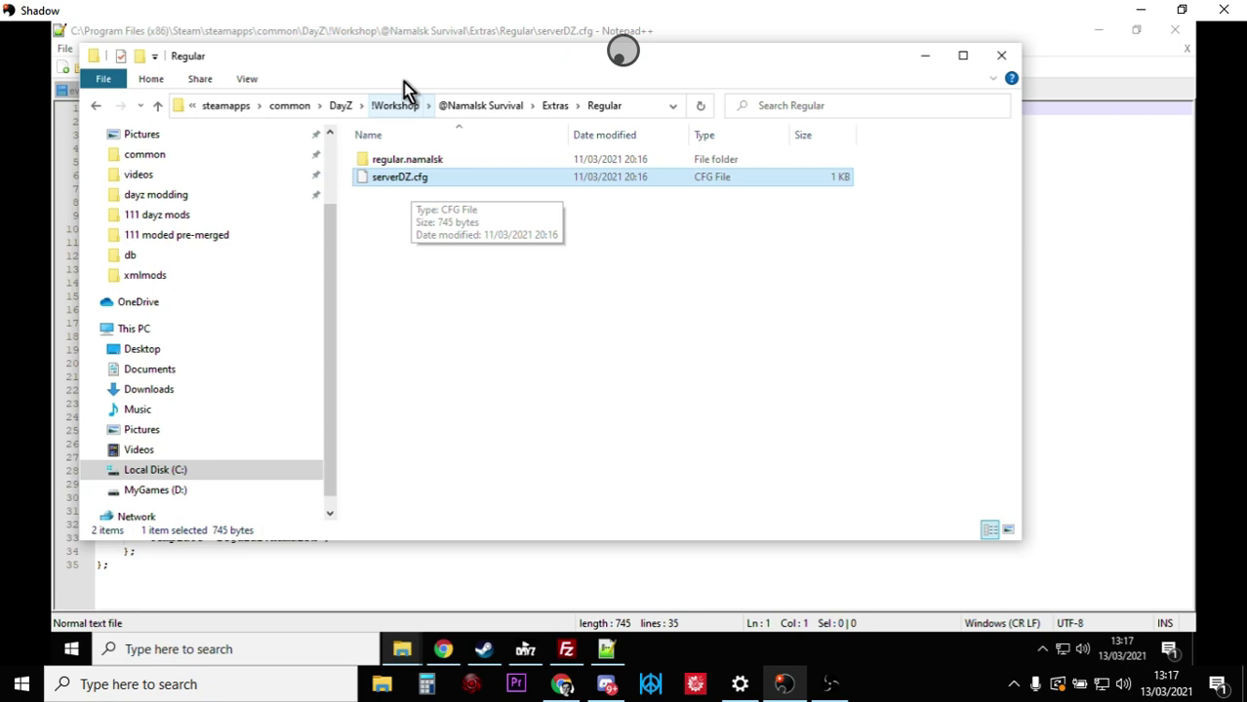
pyautogui.rightClick(402, 177)
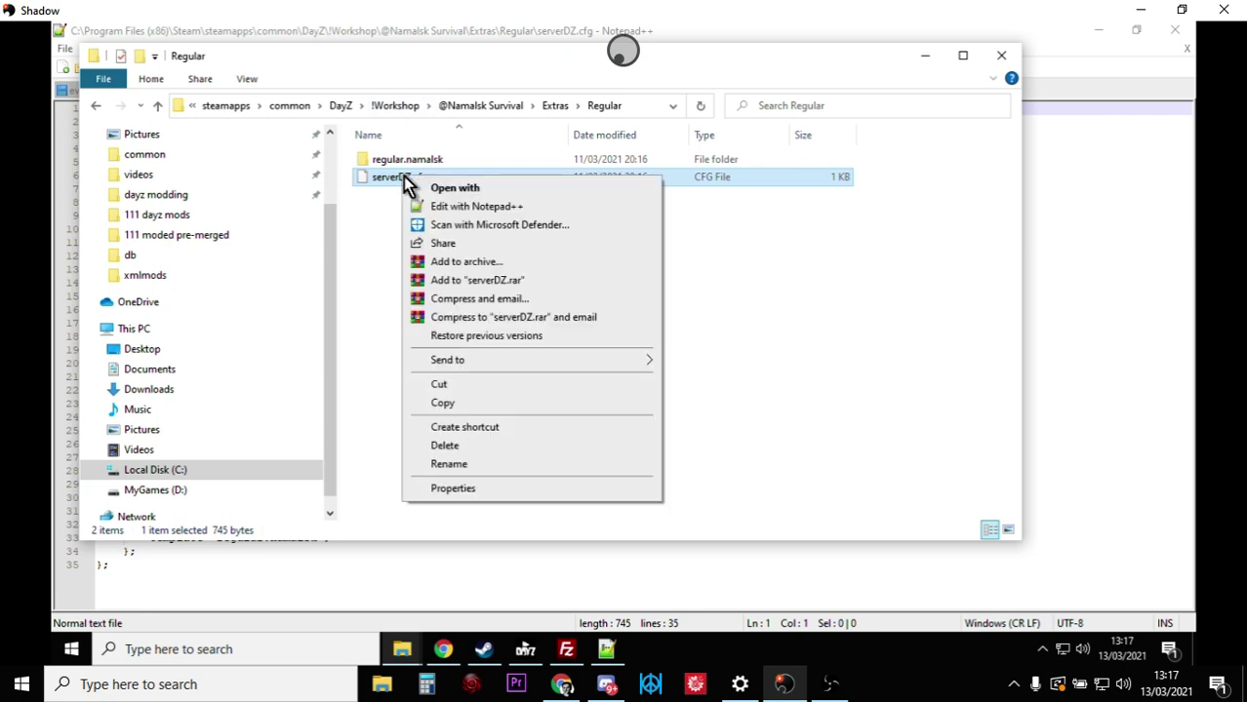
pyautogui.click(610, 649)
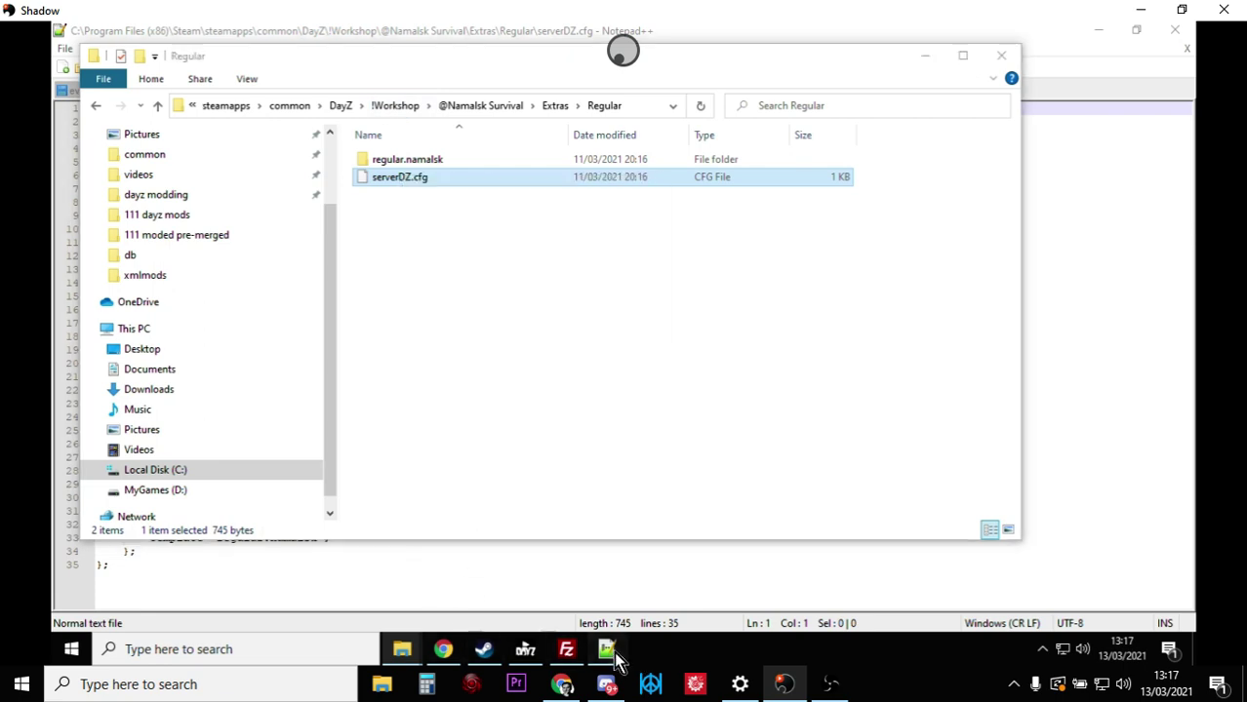
pyautogui.click(609, 650)
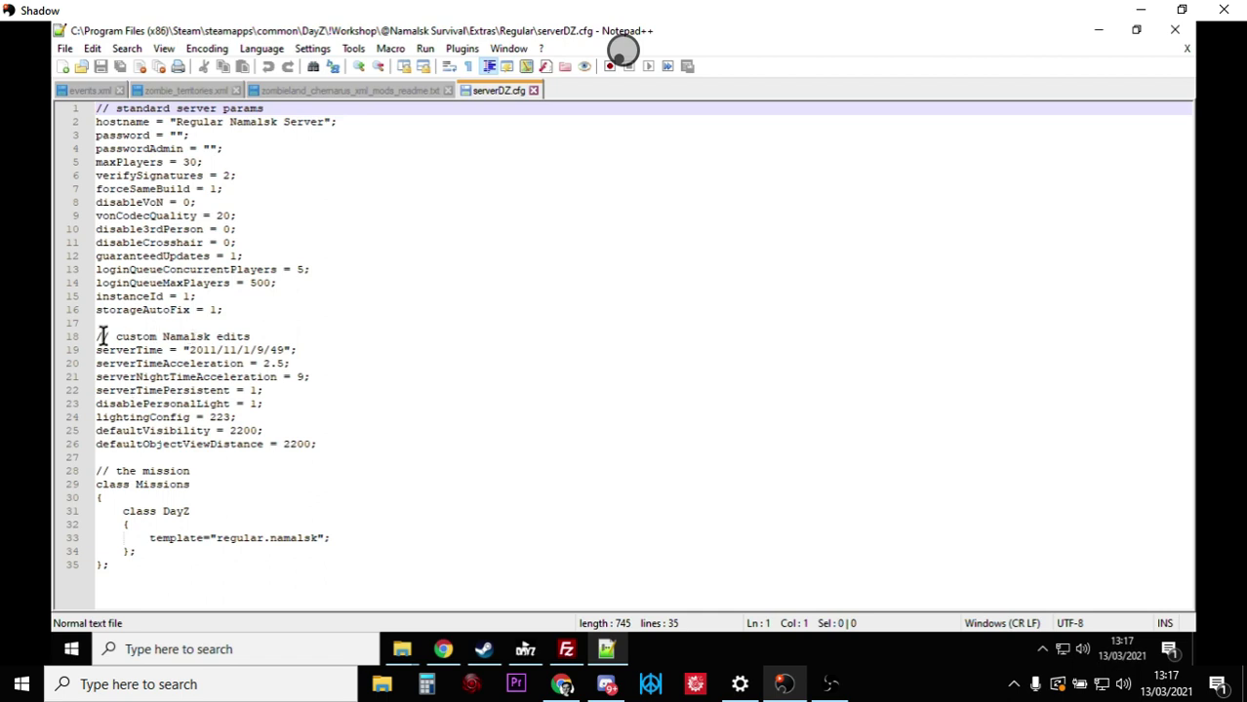
pyautogui.moveTo(96, 337); pyautogui.dragTo(412, 591)
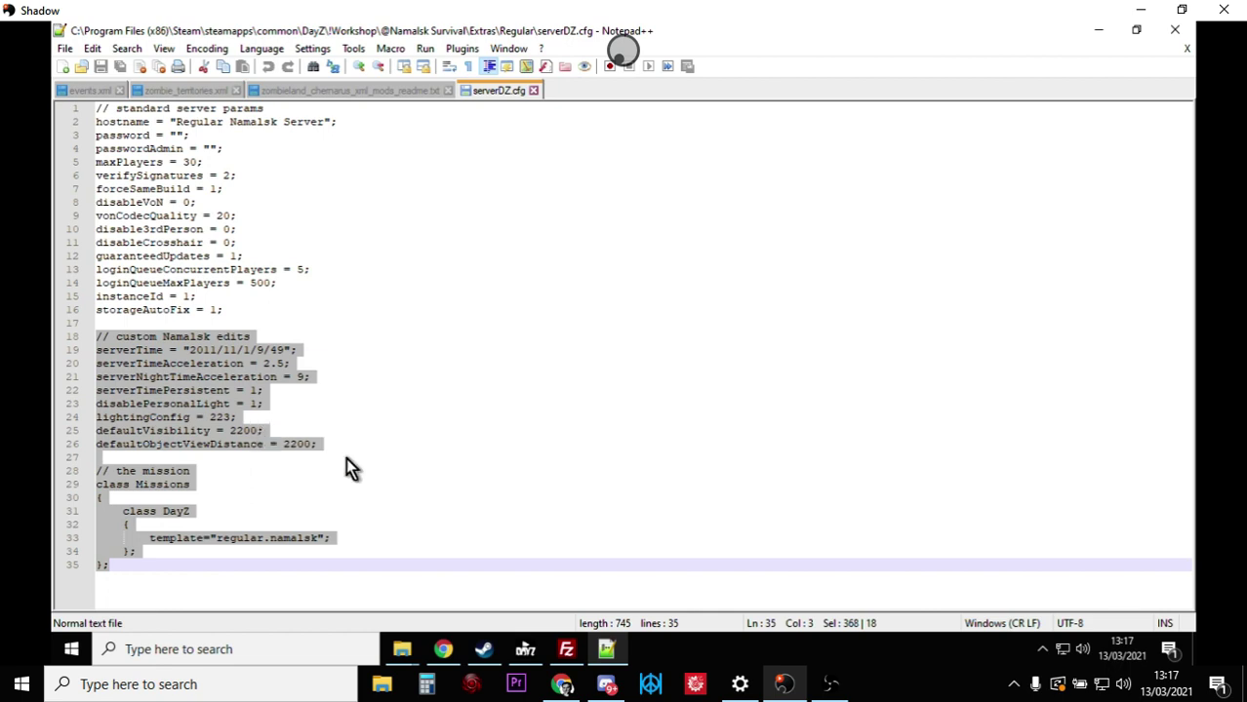
# - Review the server's serverDZ.cfg in the Nitrado Expert Settings down to enableWhitelist and switch to the Content Update 1 post in the host PC's Chrome
pyautogui.hotkey('alt', 'Tab')
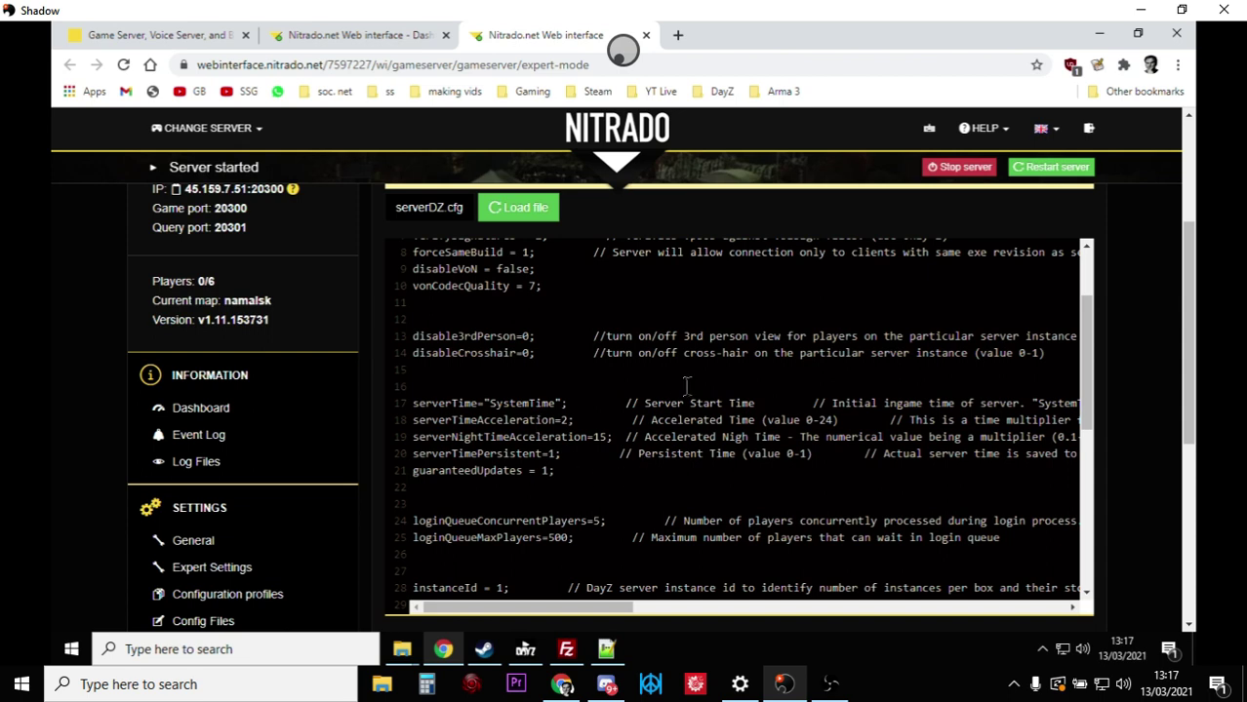
pyautogui.scroll(-3, 597, 403)
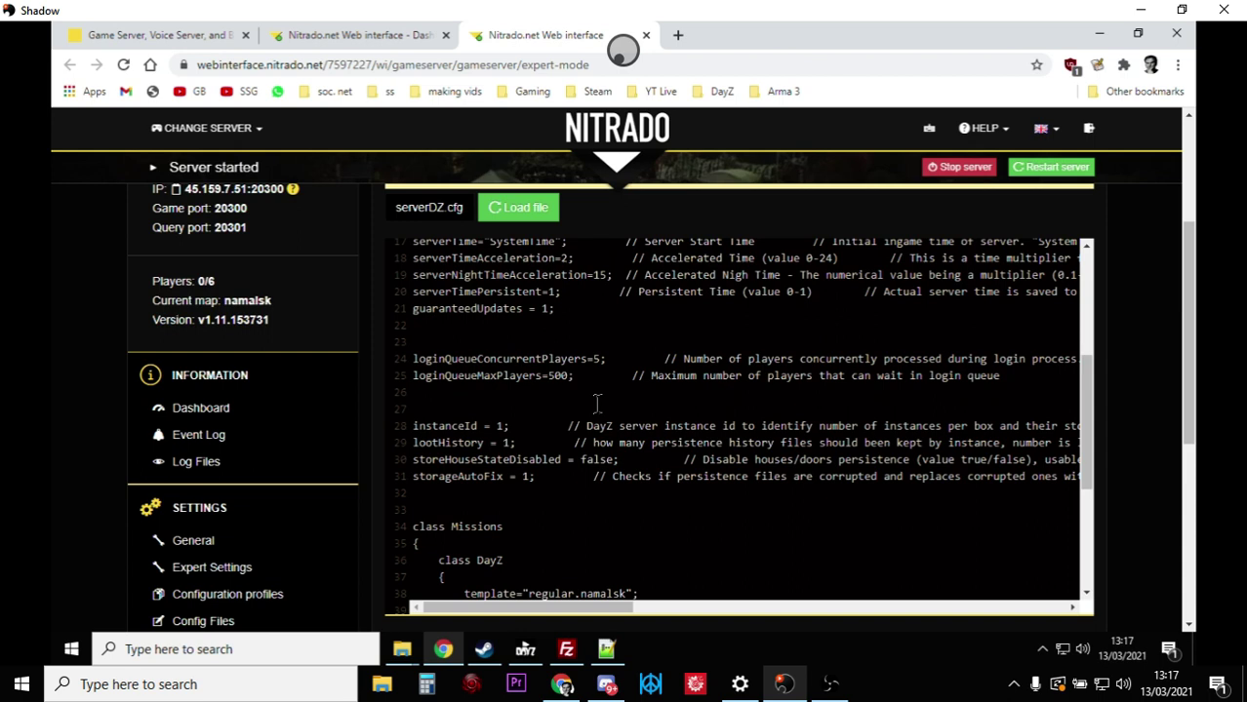
pyautogui.scroll(-3, 597, 402)
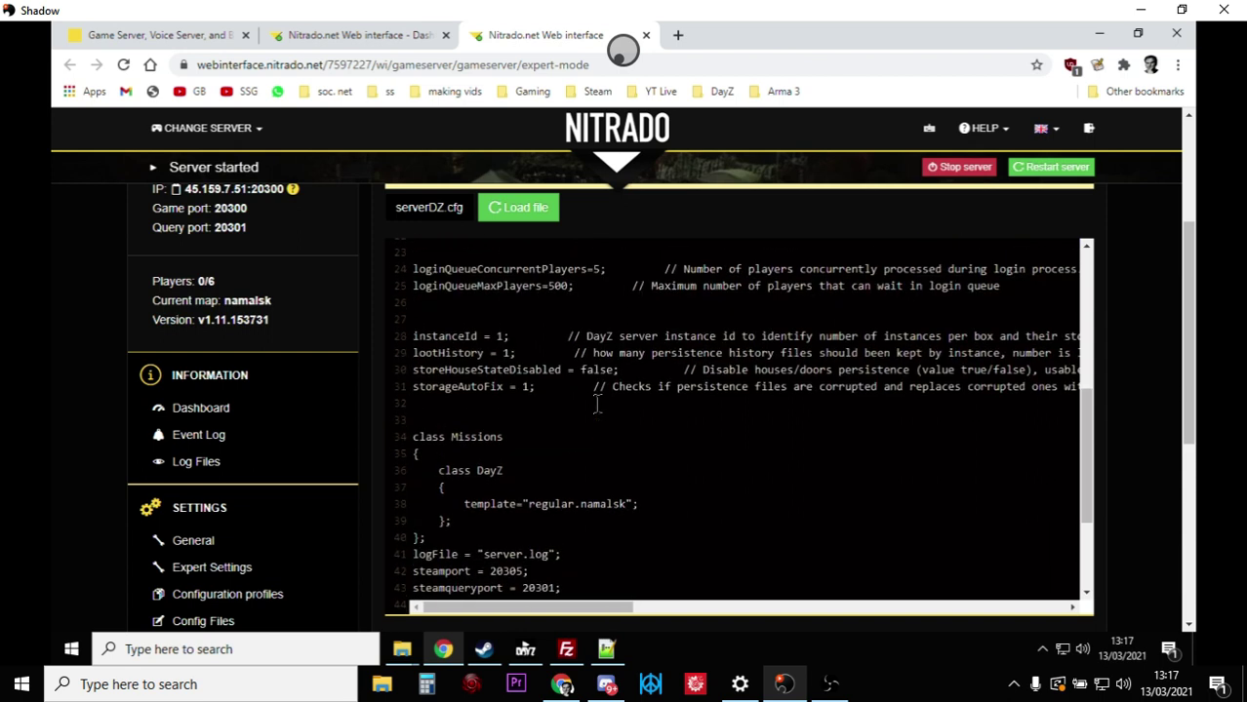
pyautogui.scroll(-3, 597, 403)
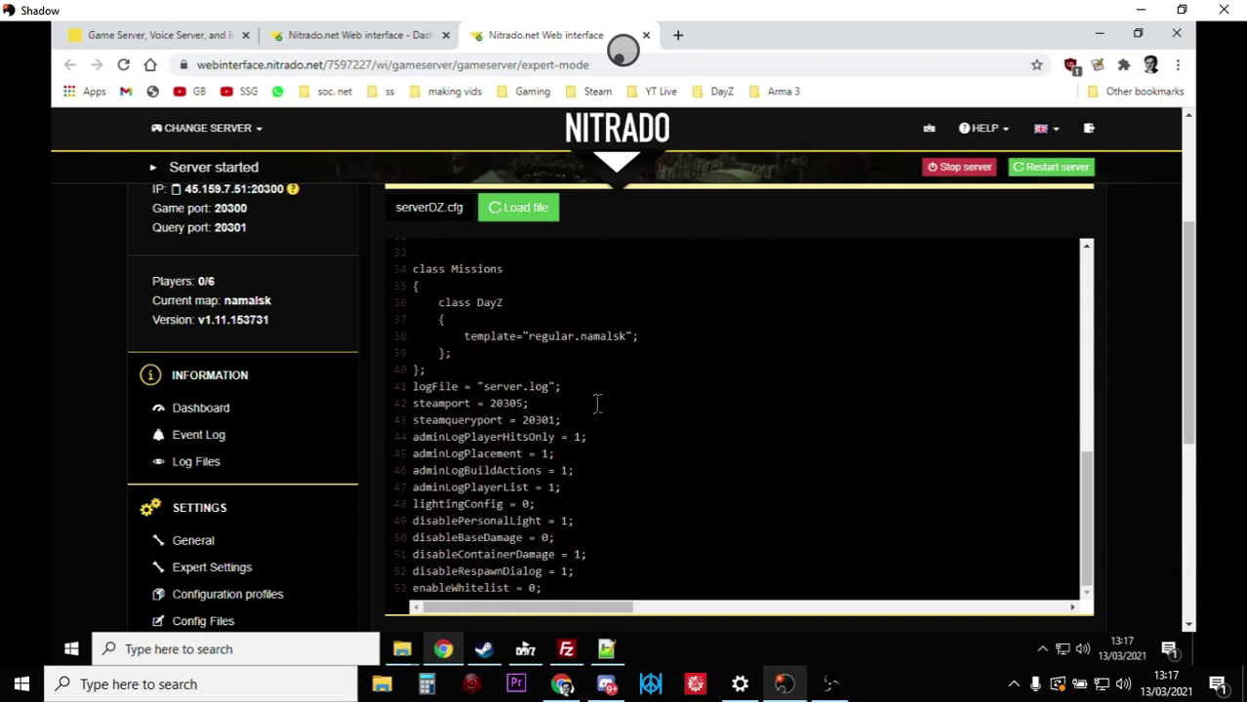
pyautogui.scroll(10, 597, 403)
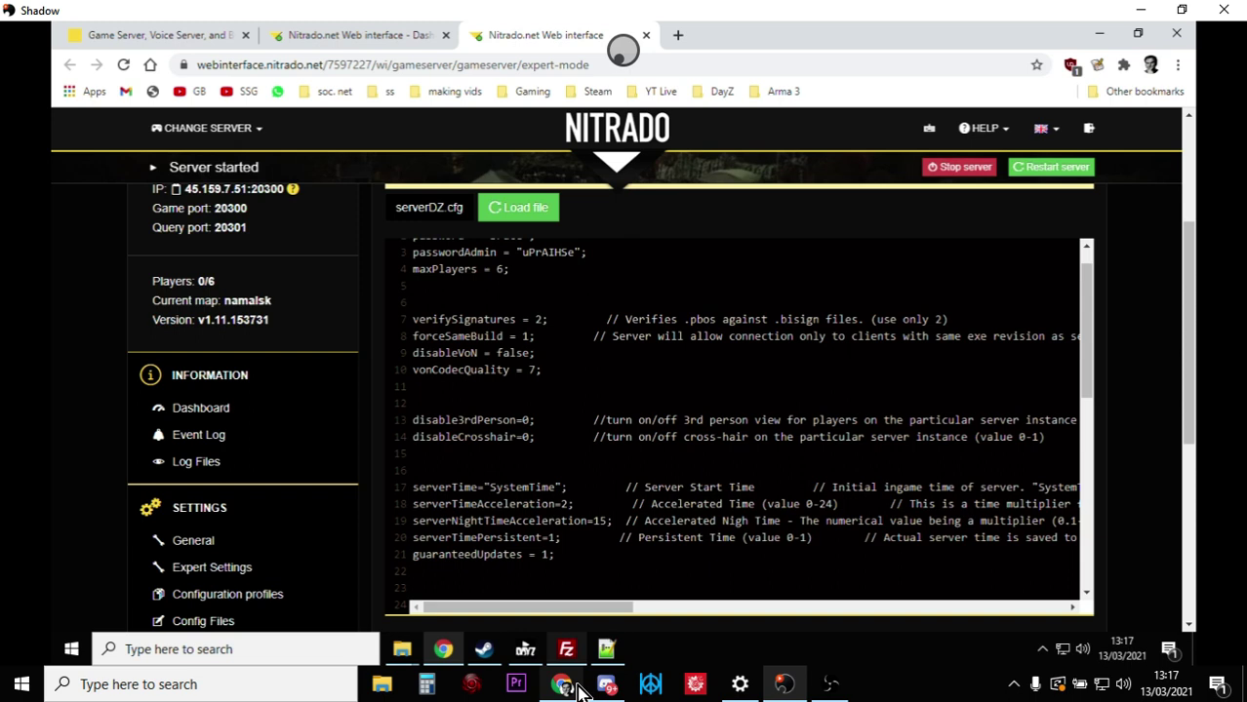
pyautogui.moveTo(579, 690)
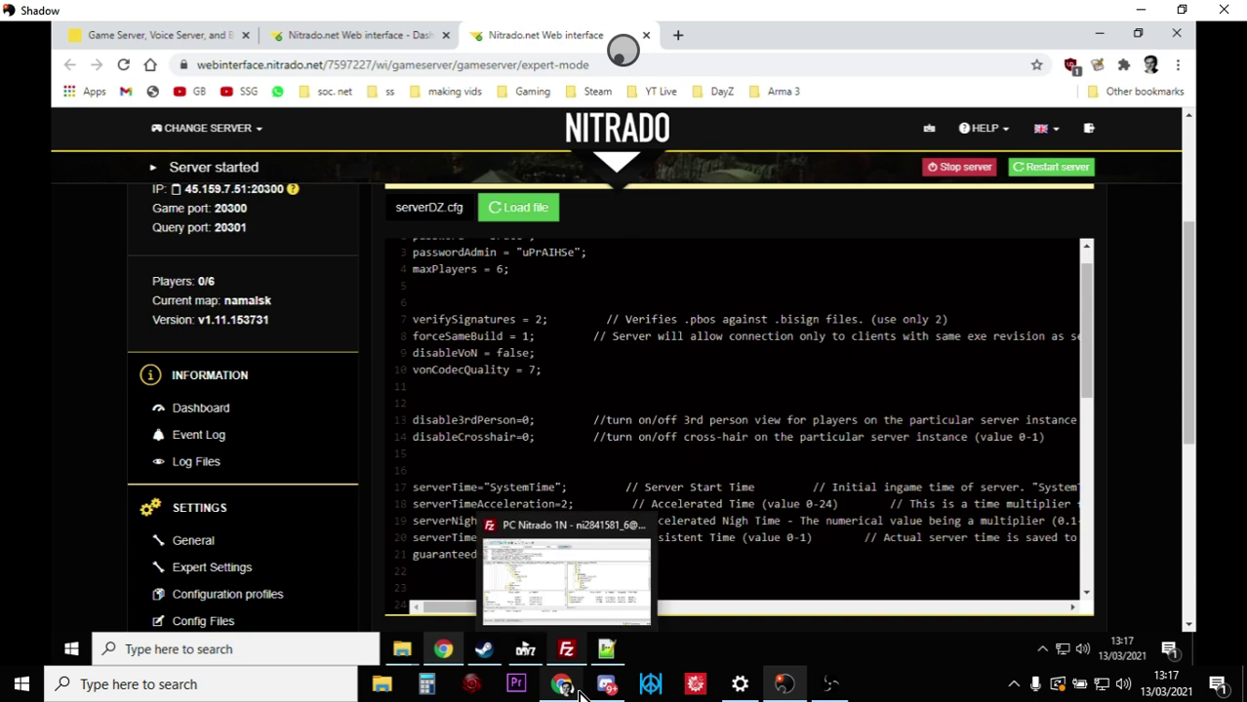
pyautogui.click(580, 690)
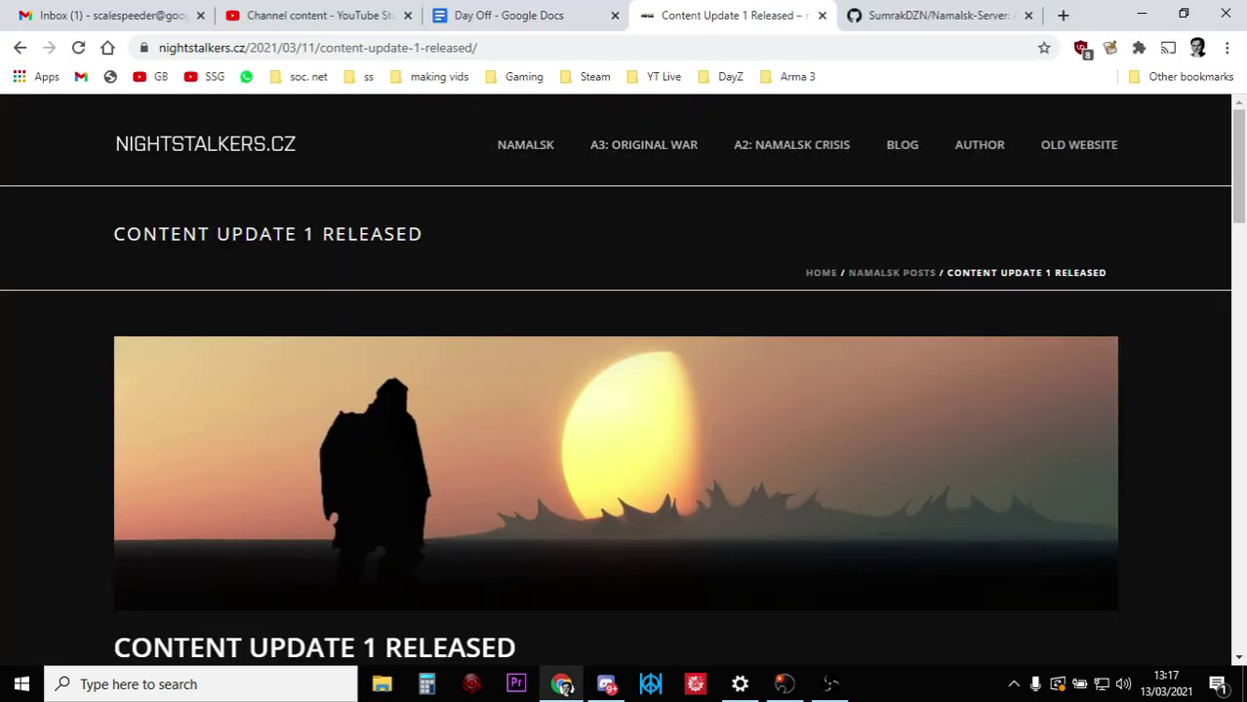